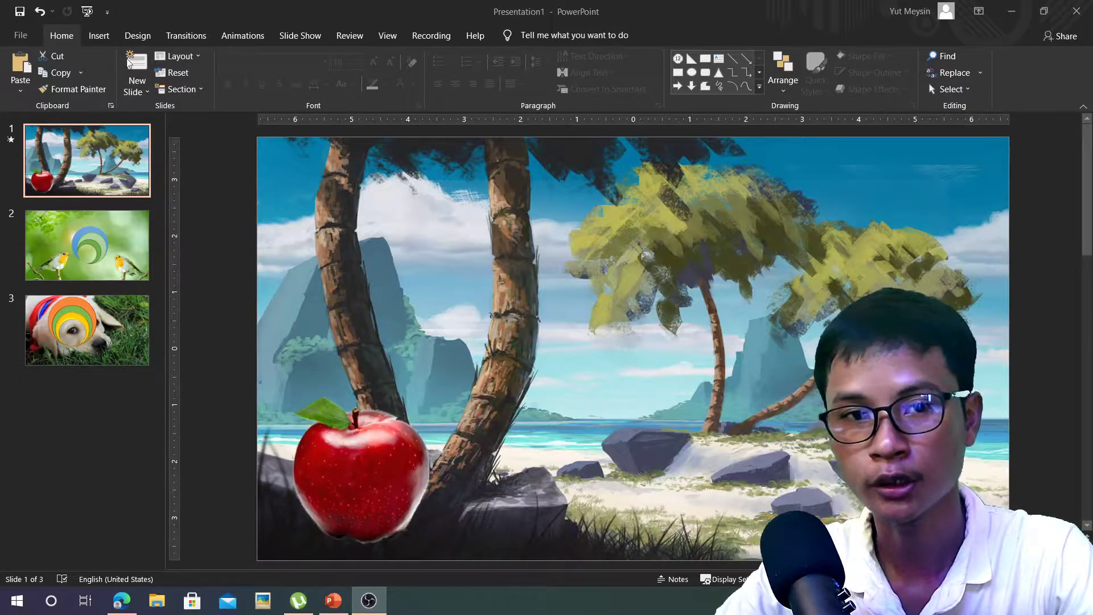
Preview slide 1's animation, then on the birds slide try moving the green crescent and undo it
click(243, 35)
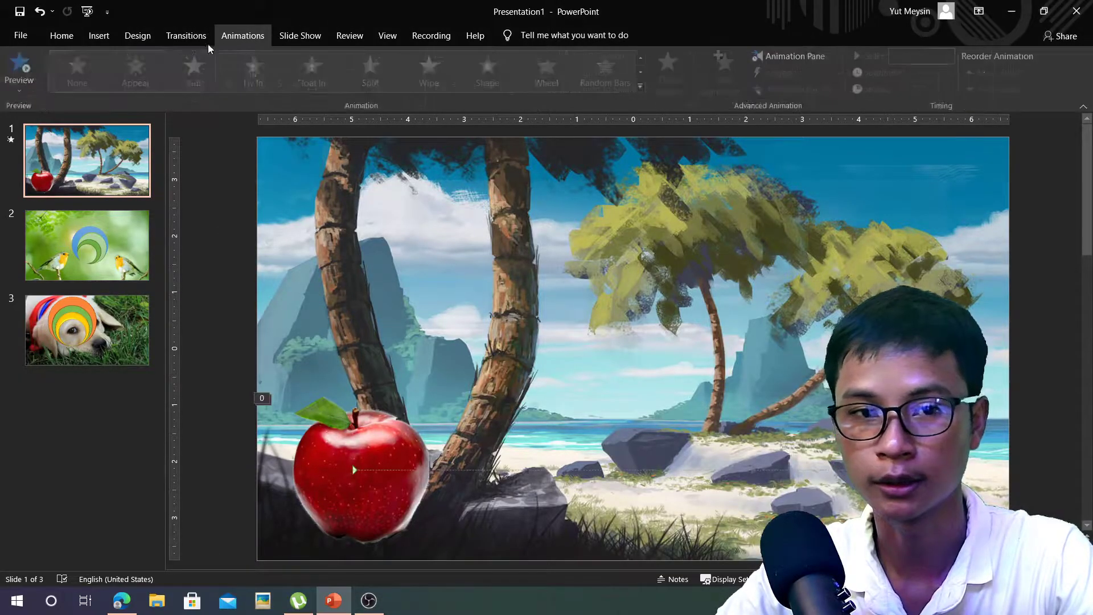
click(22, 71)
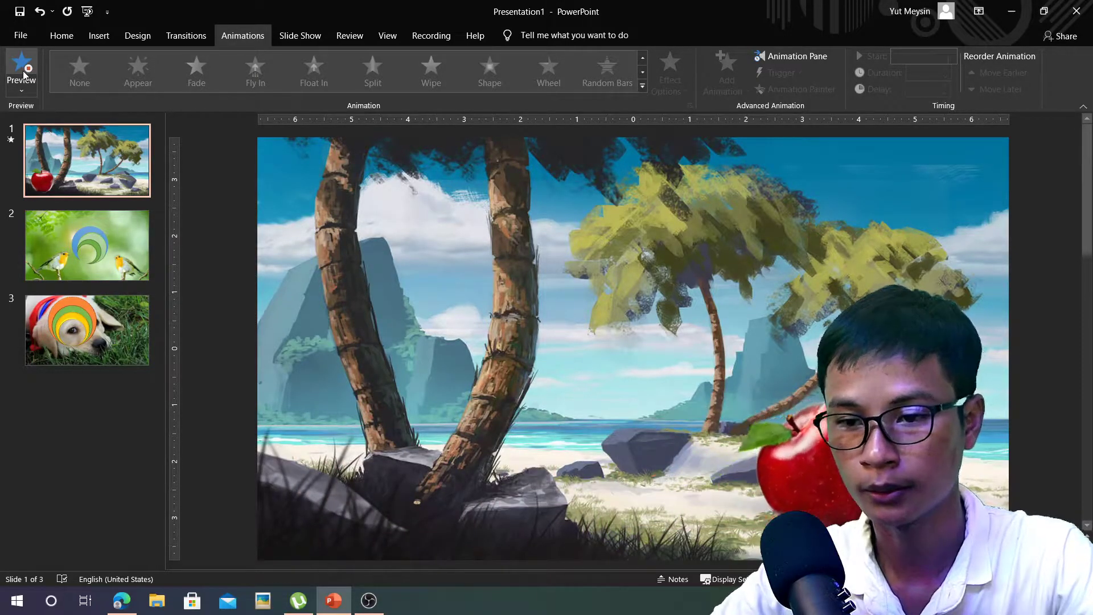
click(94, 245)
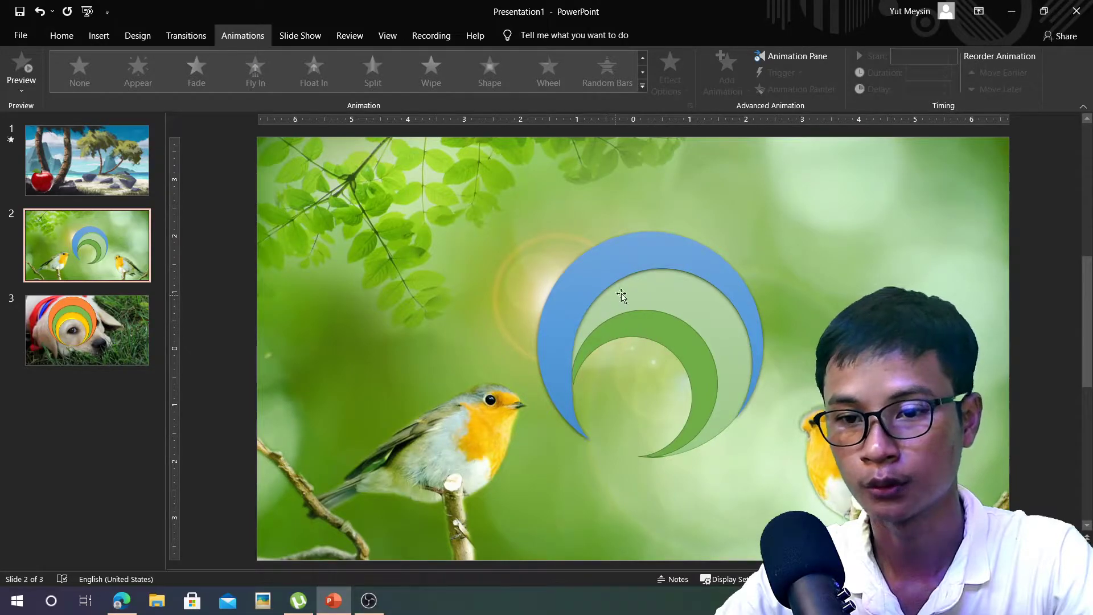
click(686, 355)
drag(681, 337, 408, 302)
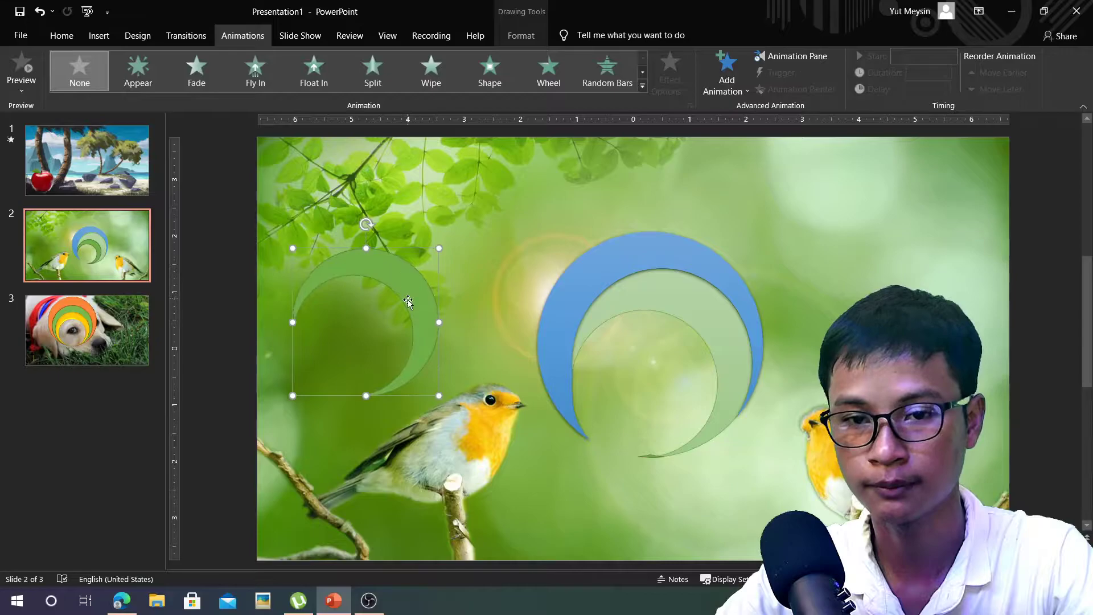
key(ctrl+z)
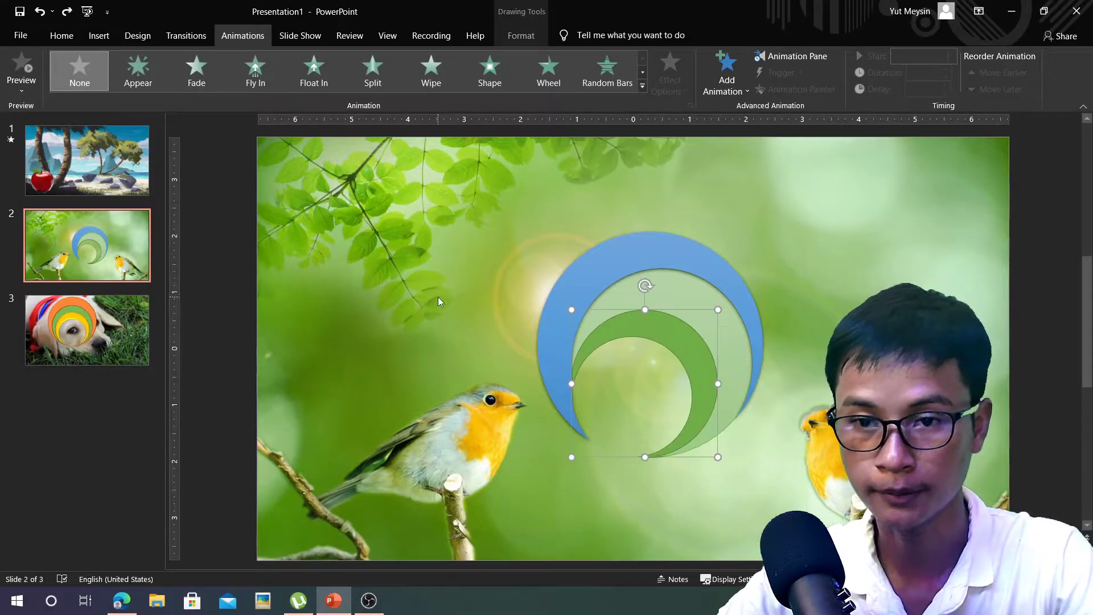
On the dog slide, select the yellow crescent, then add a new slide after slide 3
click(108, 324)
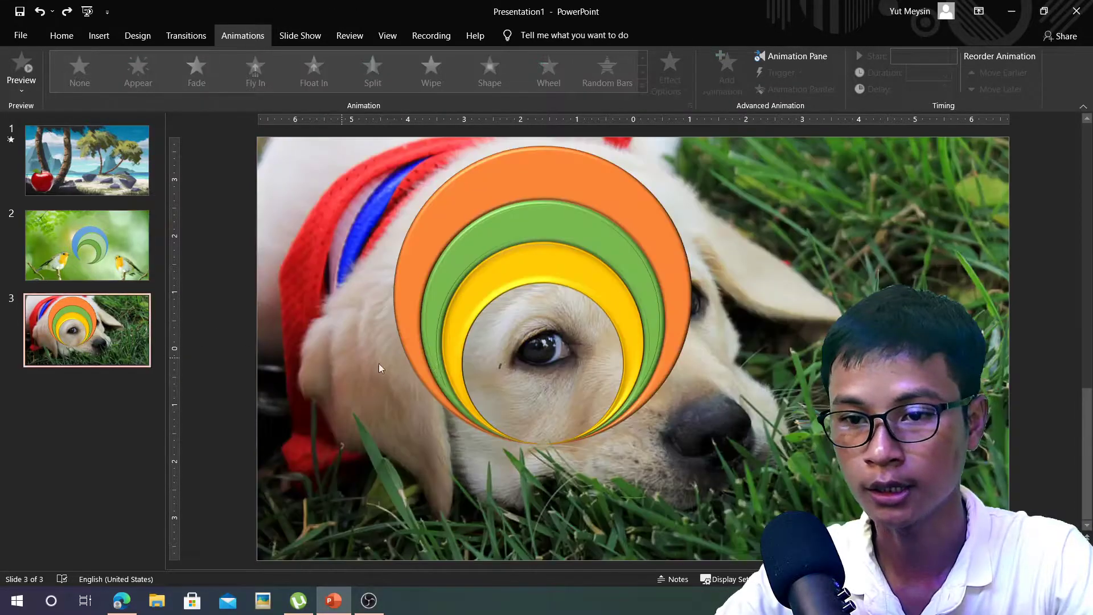
click(564, 280)
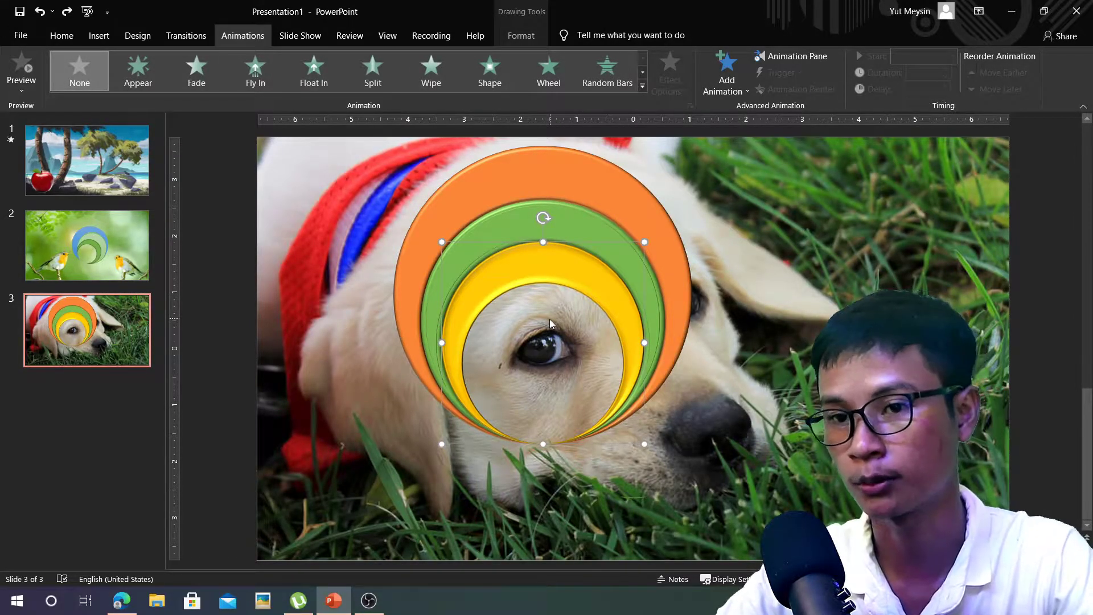
click(104, 405)
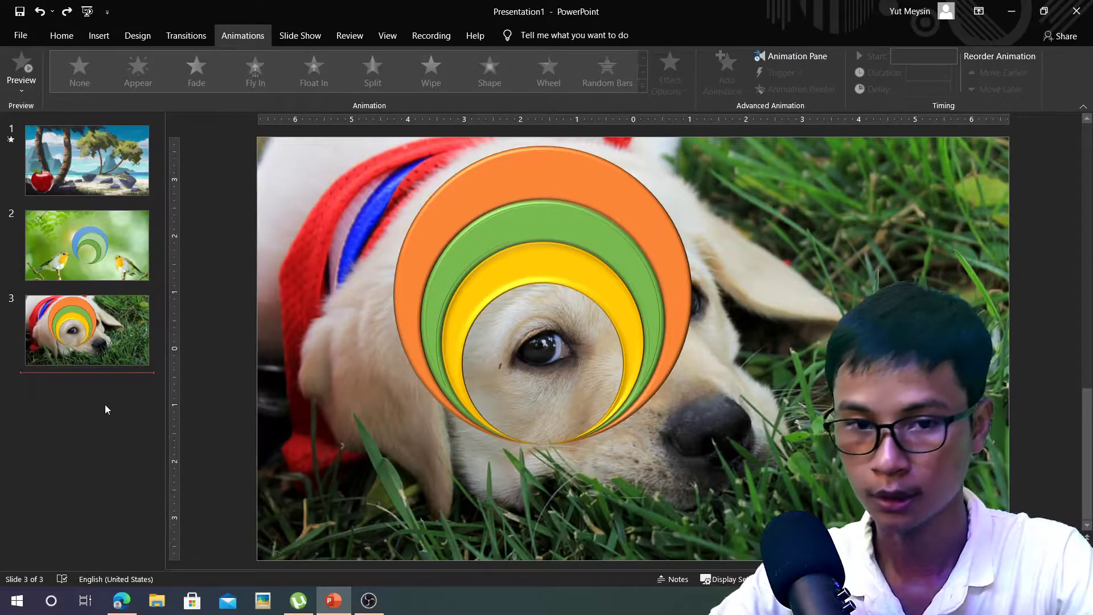
key(Return)
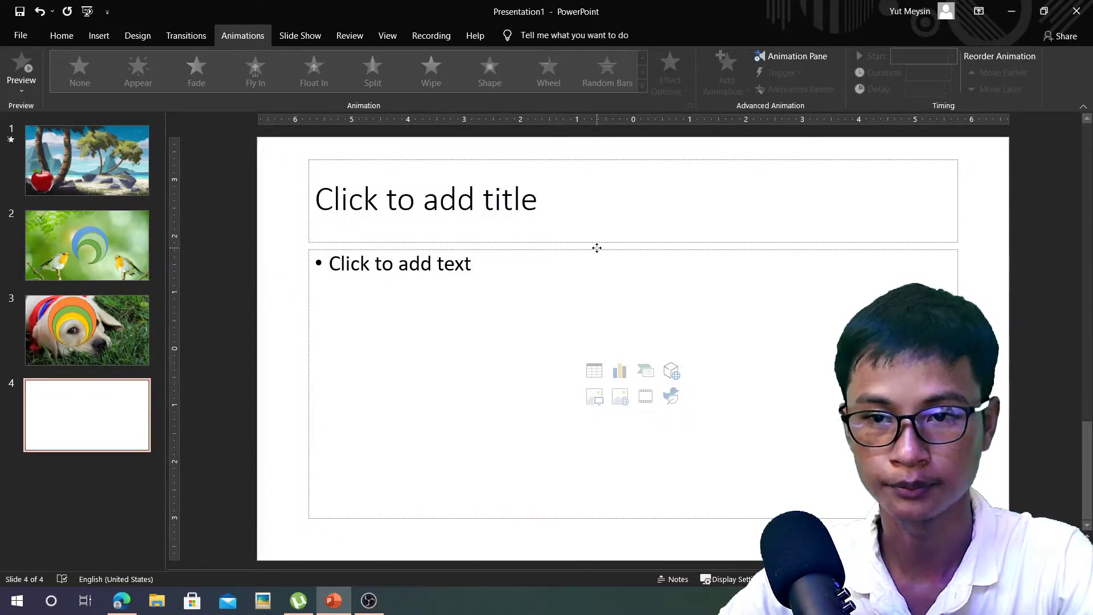
Delete the body text and title placeholders from the new slide
click(597, 247)
key(Delete)
click(578, 159)
key(Delete)
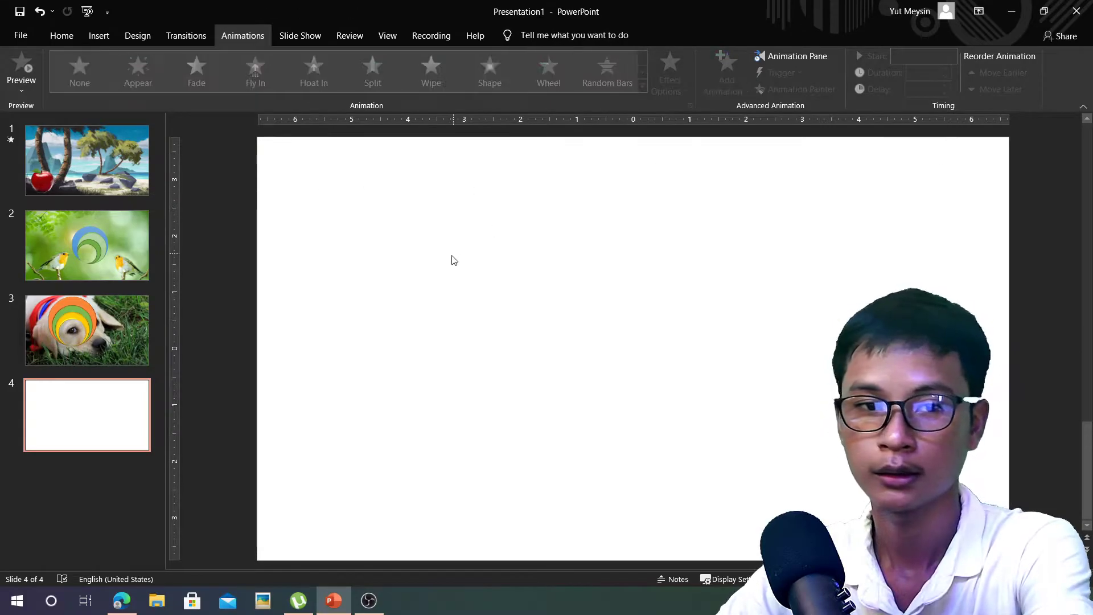
Set slide 4's background to a picture fill via Design > Format Background
click(101, 36)
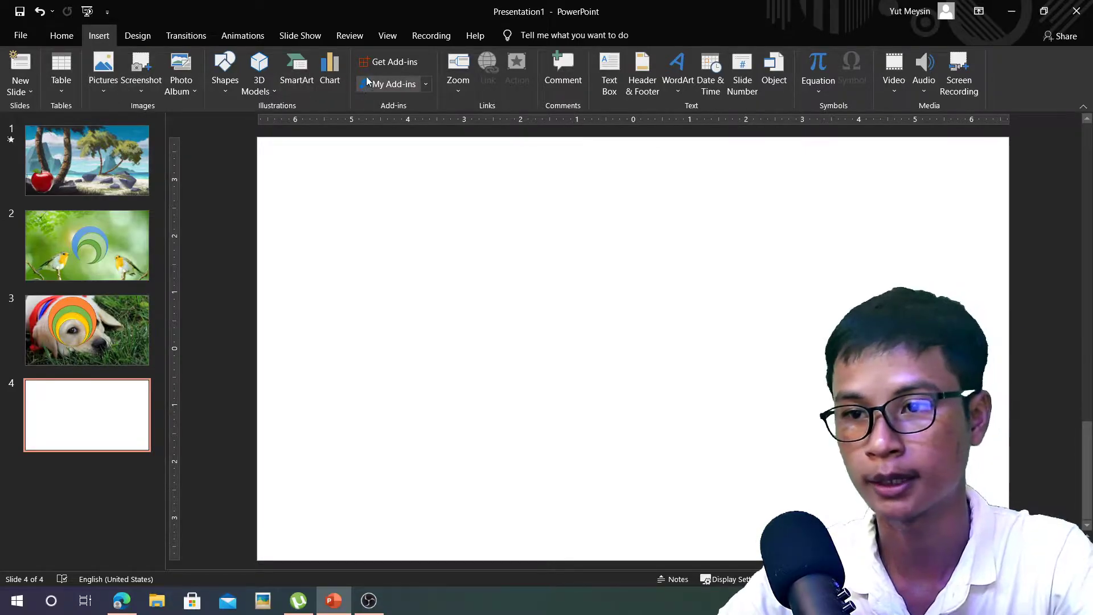
click(138, 35)
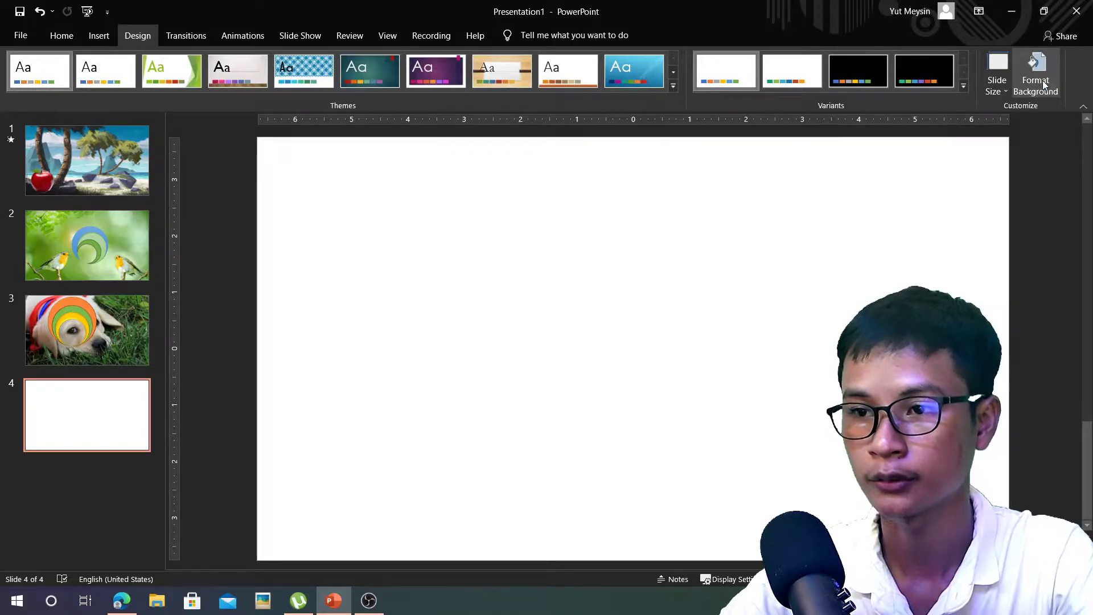
click(1043, 80)
click(942, 241)
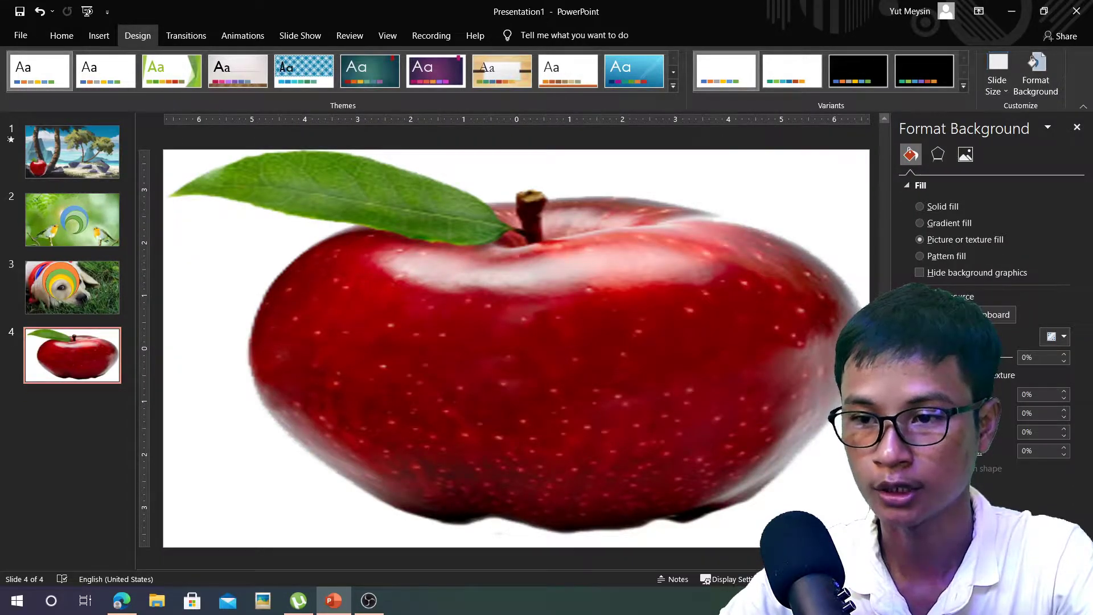
Replace the apple background with the palm-tree beach photo from the online Beach category
click(923, 314)
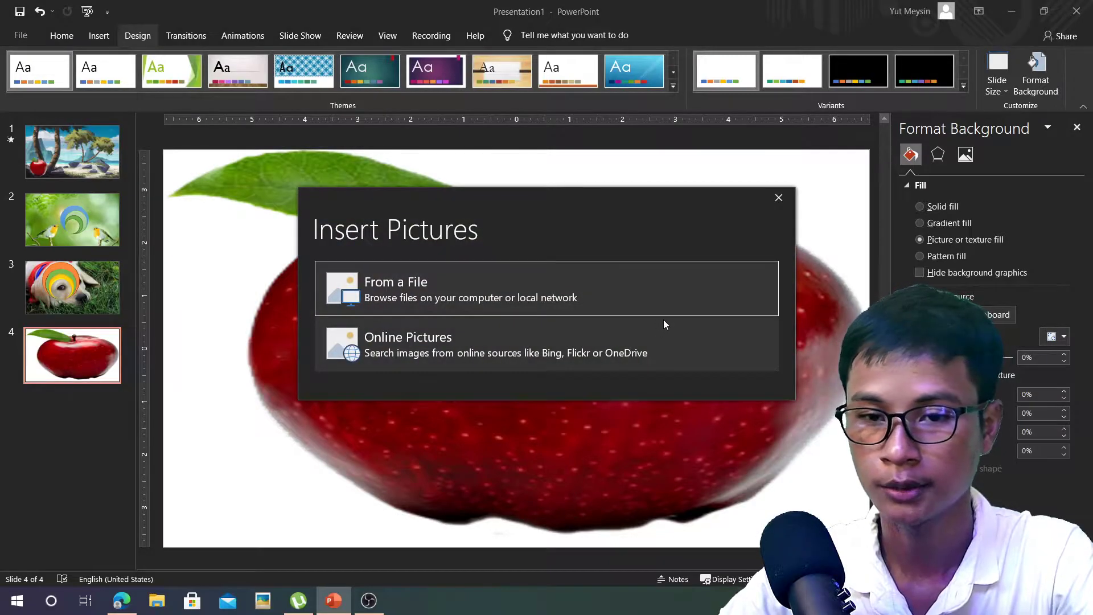
click(469, 351)
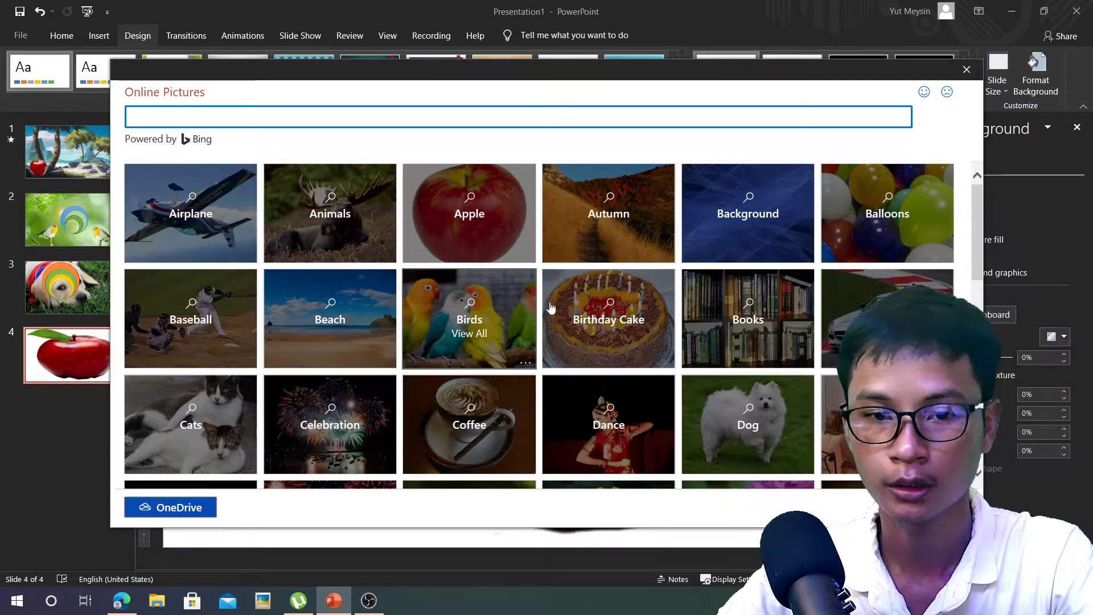
scroll(551, 308, down, 1)
click(331, 274)
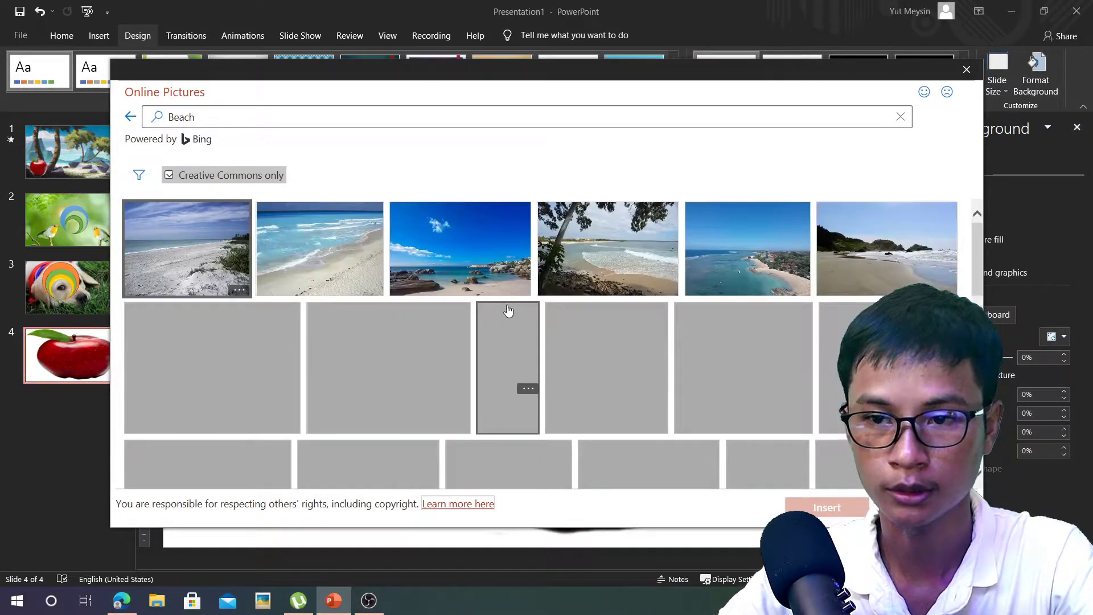
scroll(445, 344, down, 2)
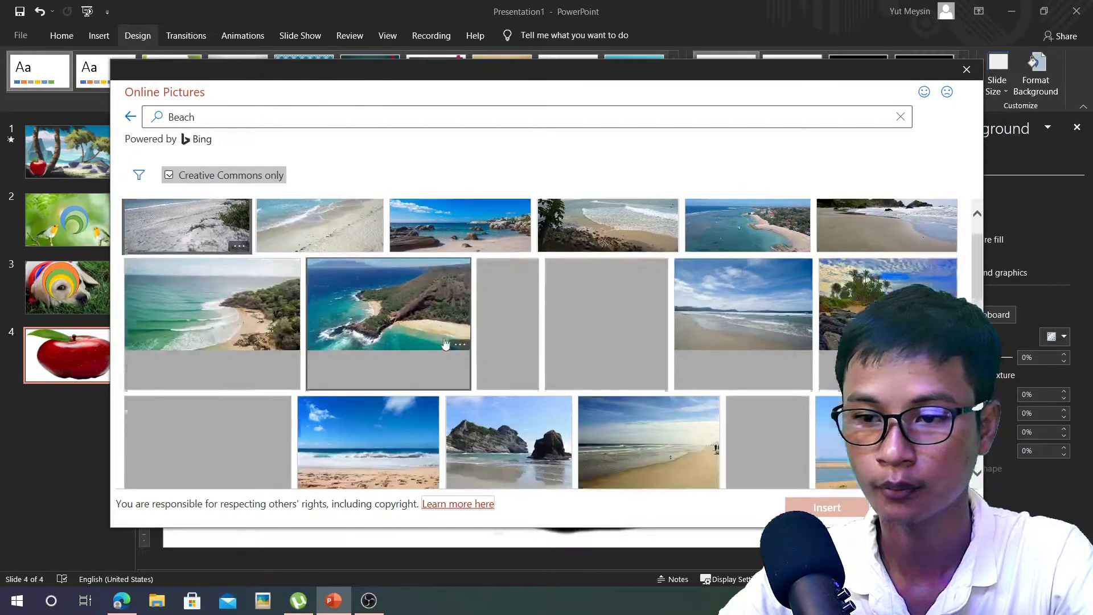
scroll(445, 344, down, 2)
scroll(446, 344, down, 2)
scroll(446, 344, down, 1)
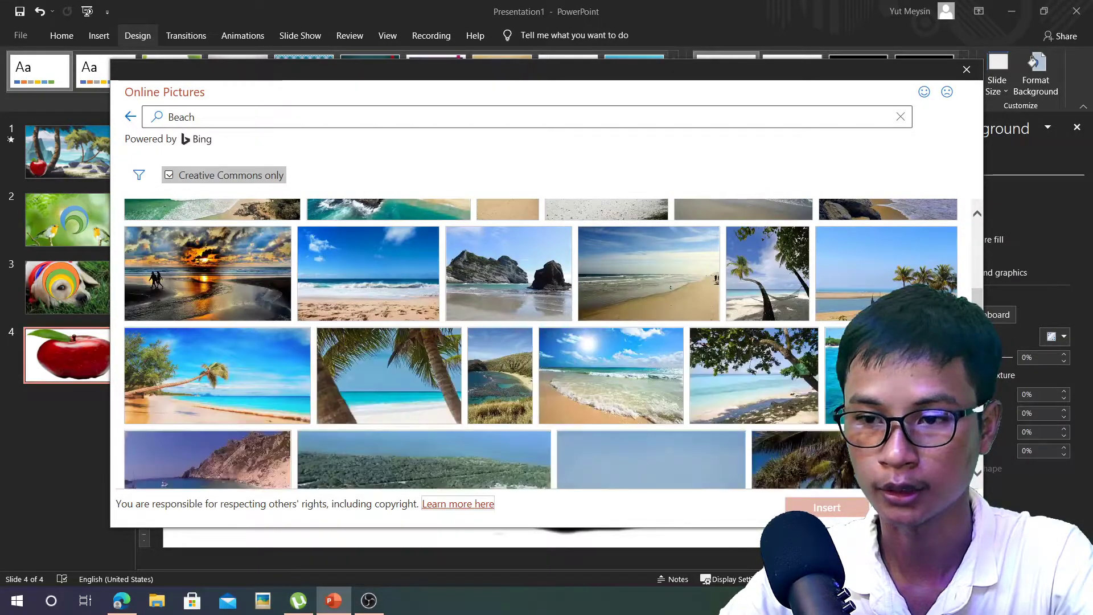
click(890, 282)
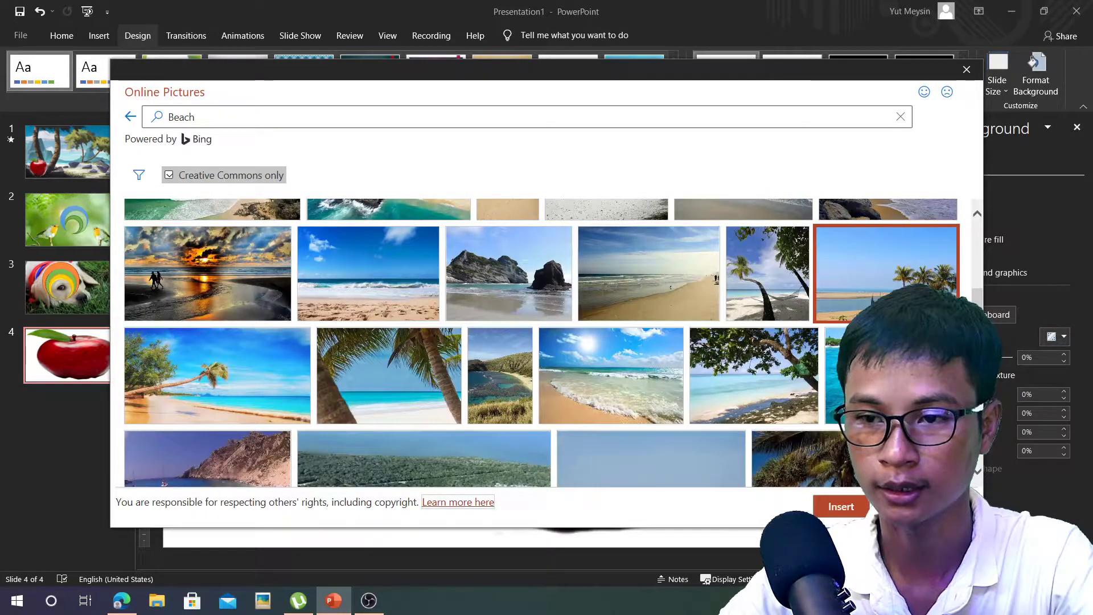
click(848, 506)
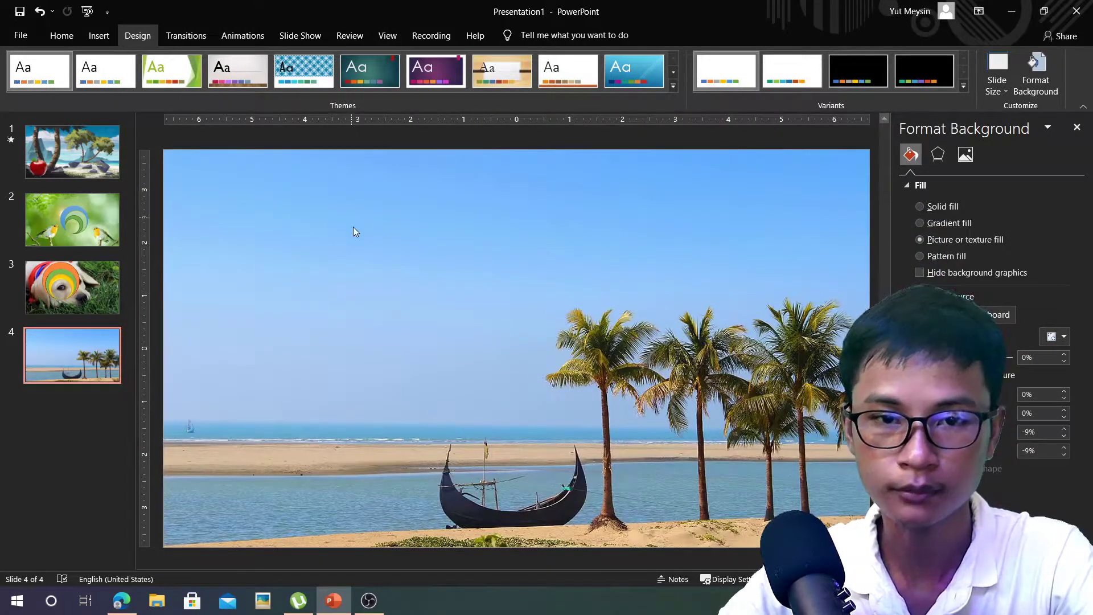
Draw an oval circle at the lower left, shrink it to about 2.74 by 2.72 inches and raise it
click(99, 35)
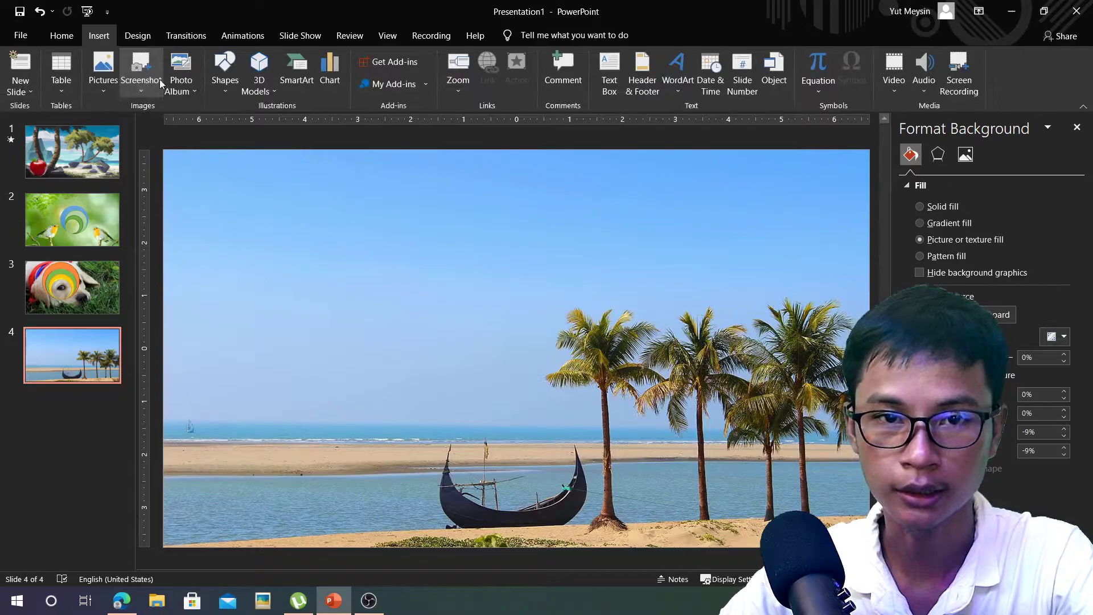
click(225, 80)
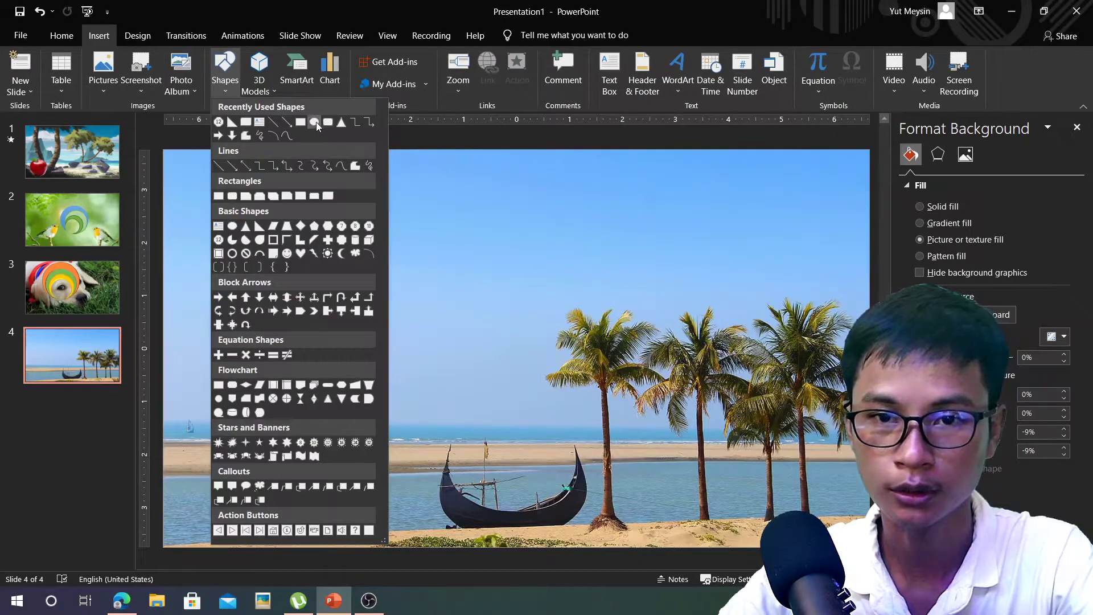
click(315, 121)
drag(188, 350, 367, 500)
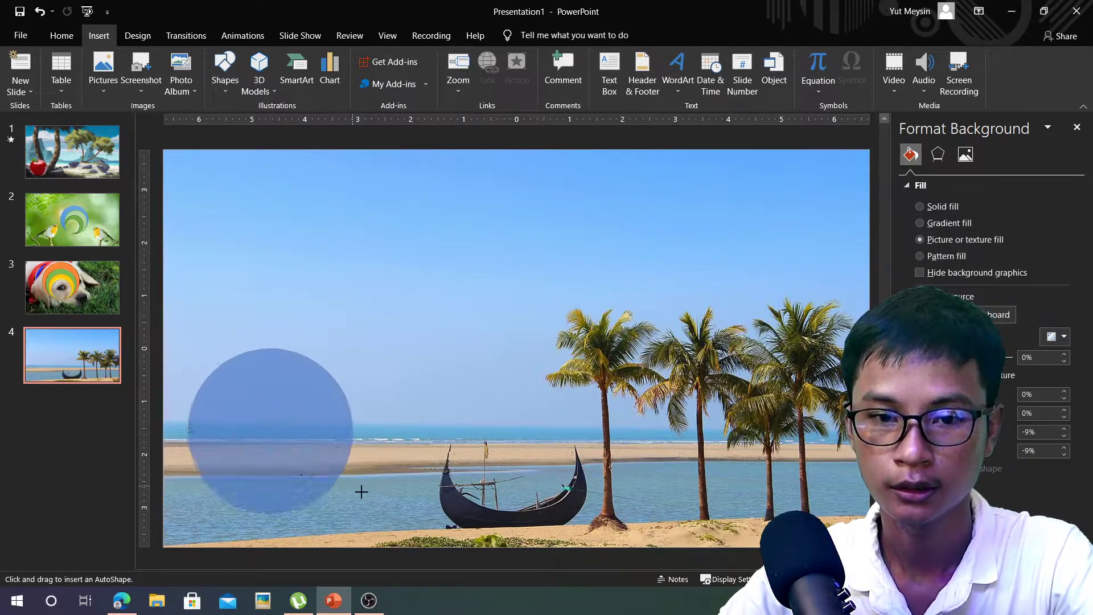
drag(269, 485, 257, 516)
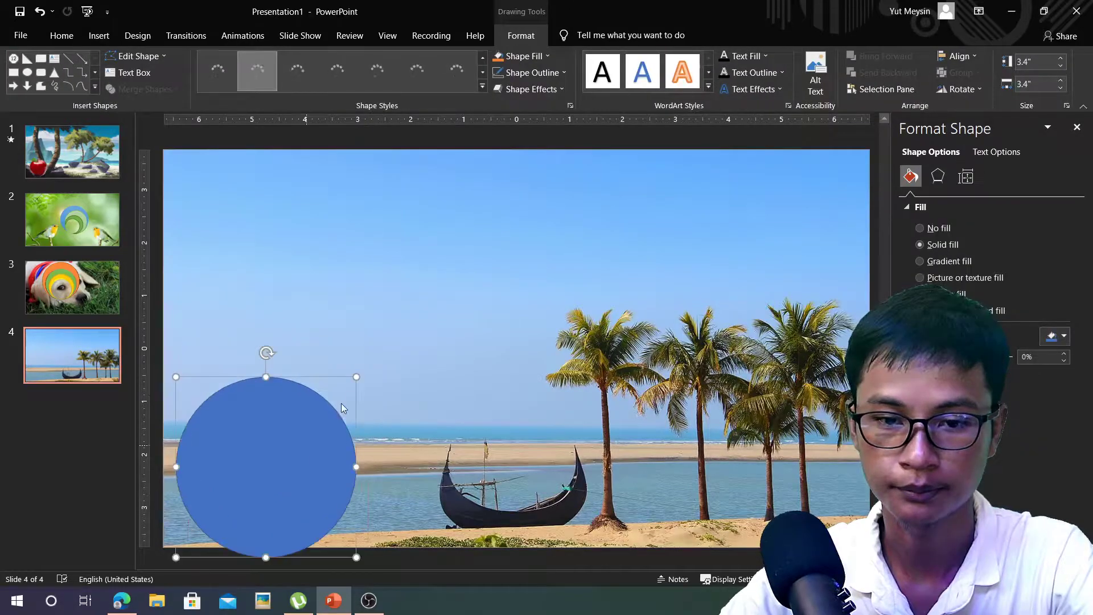
drag(360, 376, 321, 413)
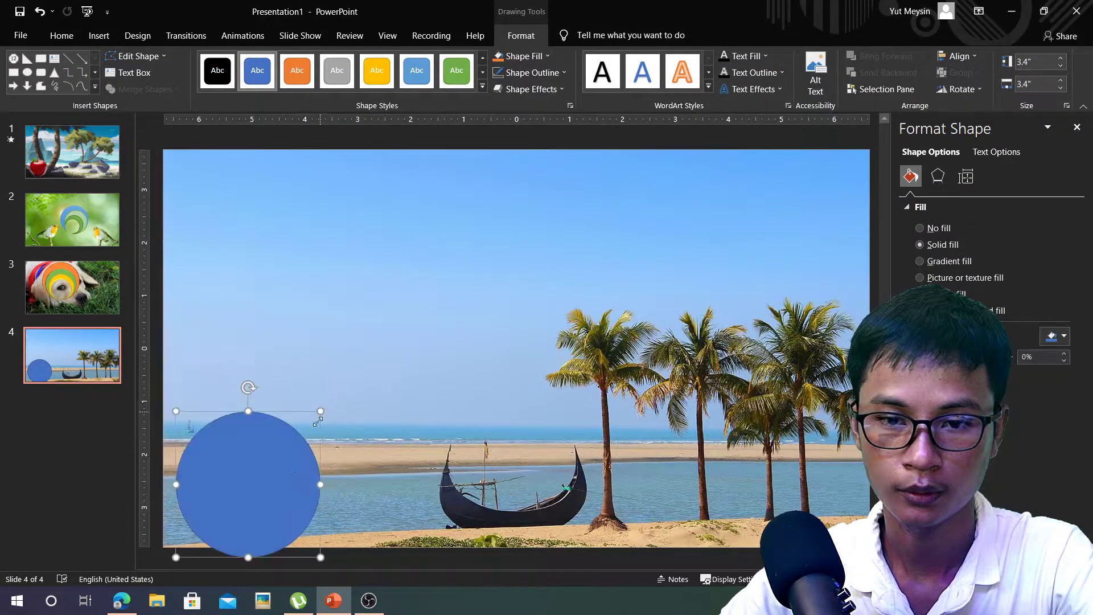
drag(269, 502, 280, 411)
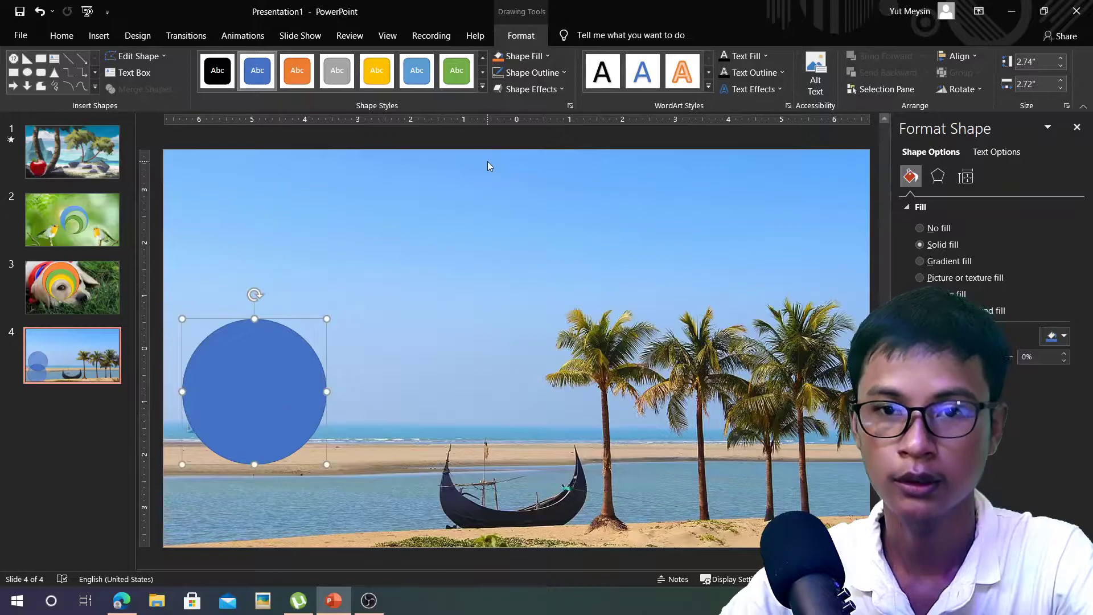
Give the circle a bevel effect, then try a green preset style and undo it
click(532, 89)
mouse_move(534, 274)
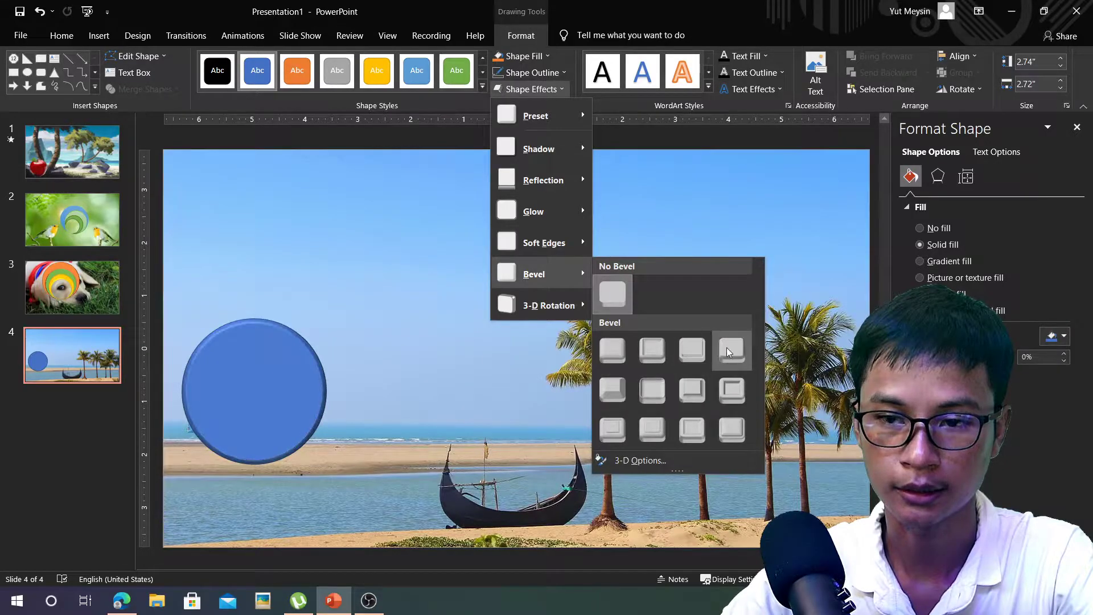
click(691, 393)
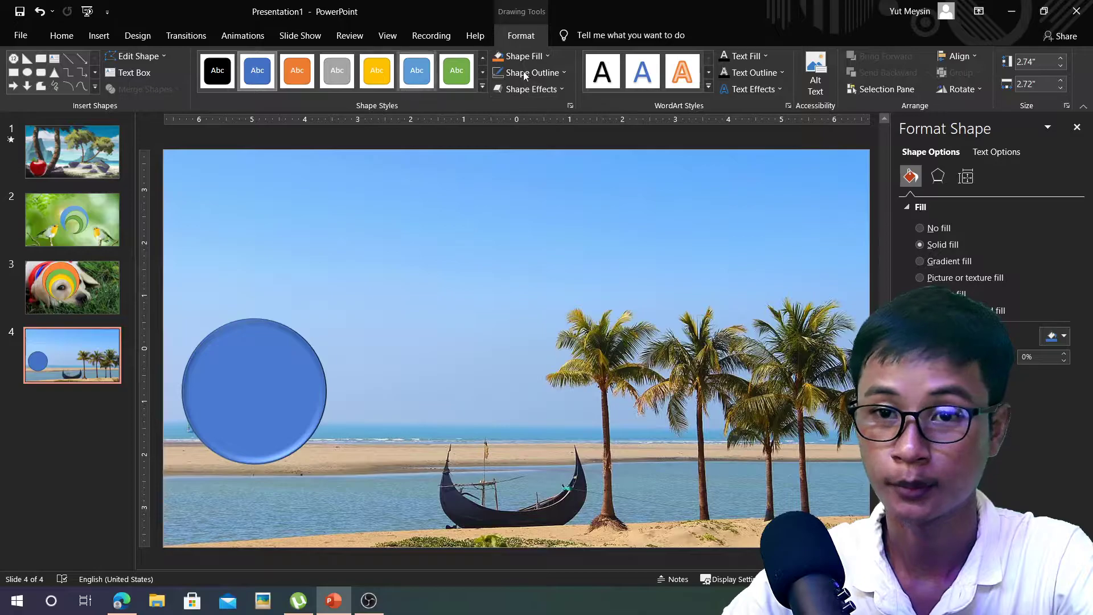
click(446, 76)
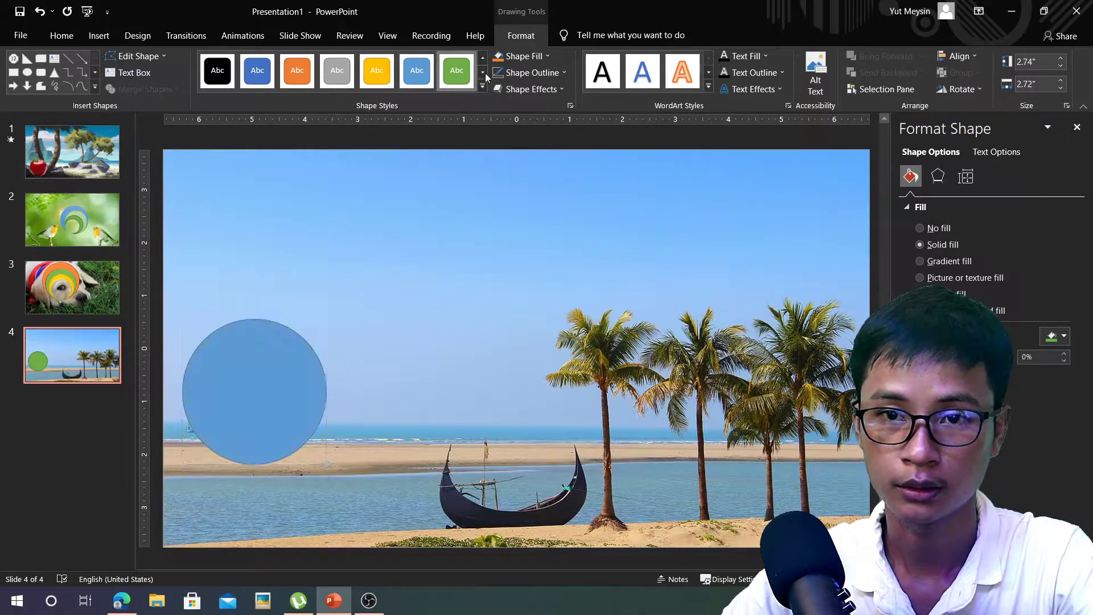
key(ctrl+z)
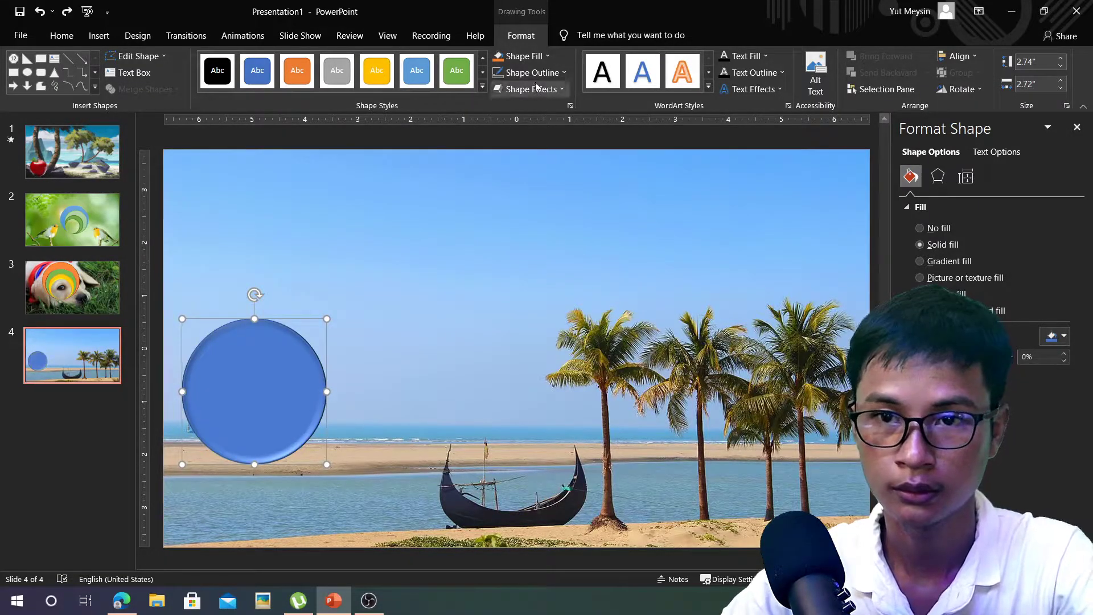
Fill the bevelled circle with light blue from the Standard Colors
click(546, 56)
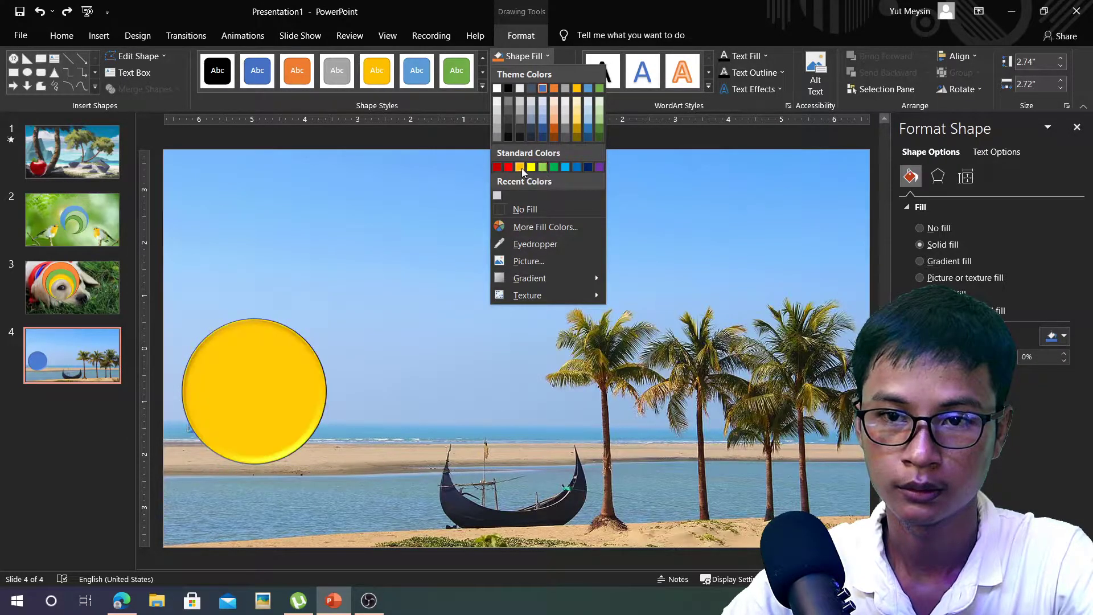
click(565, 166)
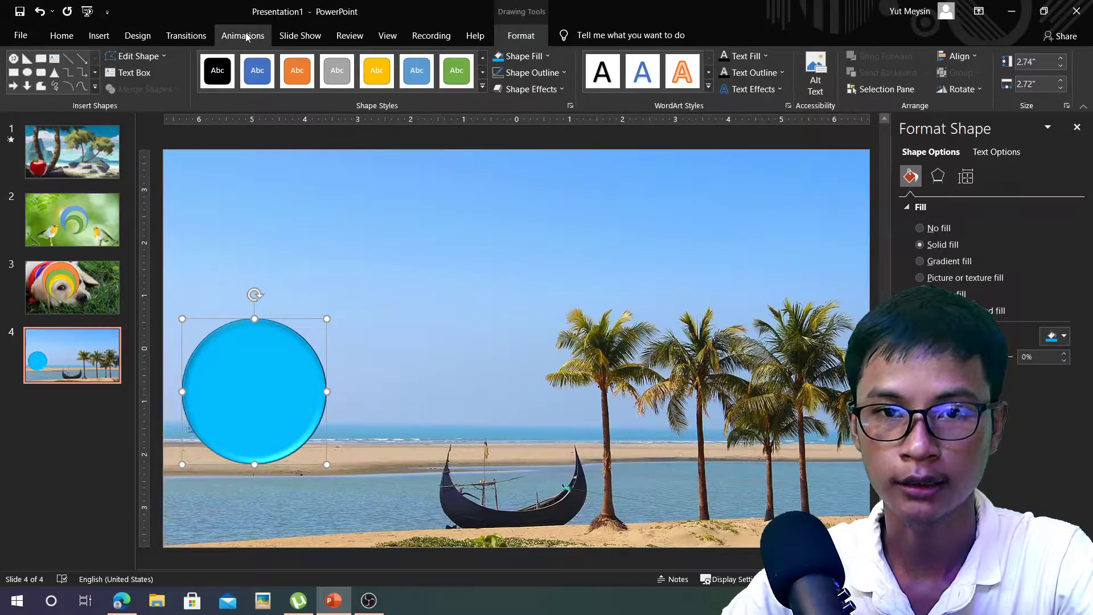
click(246, 36)
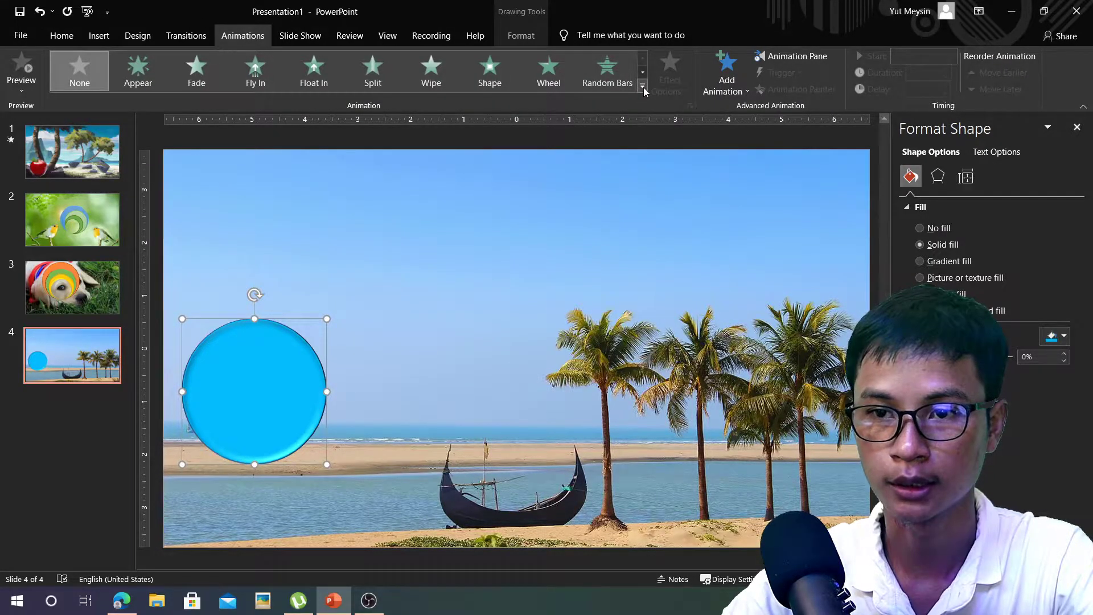
Apply the Spin emphasis effect from the full animation gallery to the blue circle
click(642, 87)
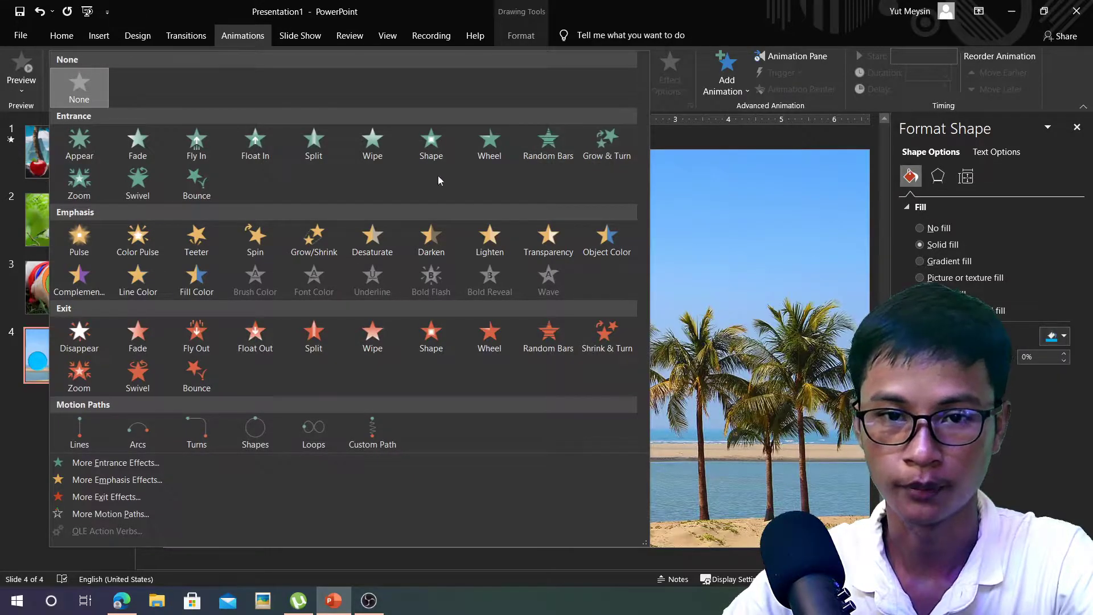
click(254, 237)
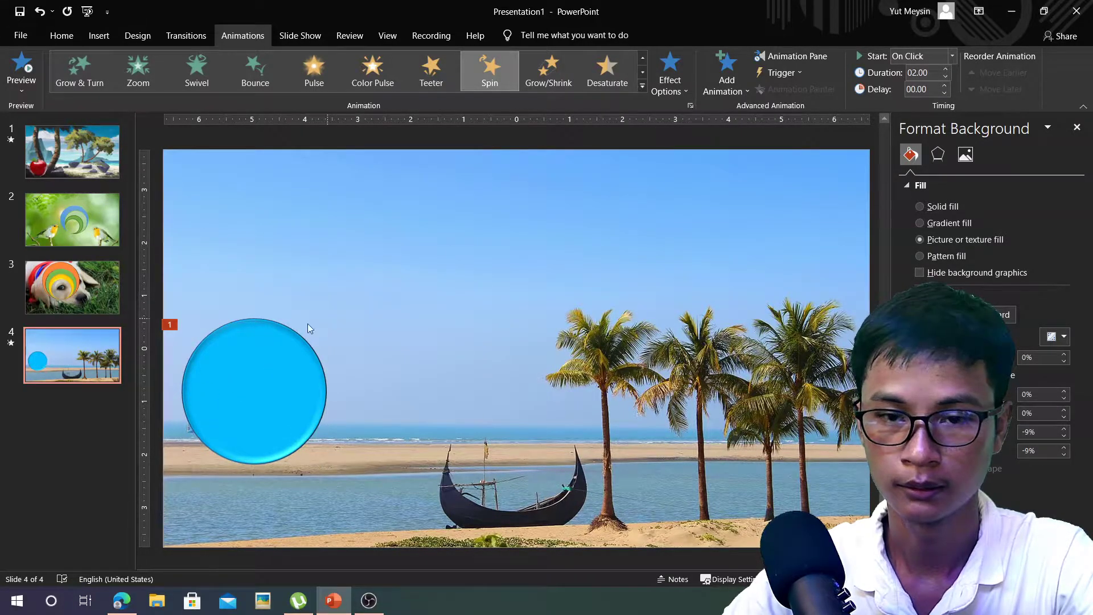
click(282, 375)
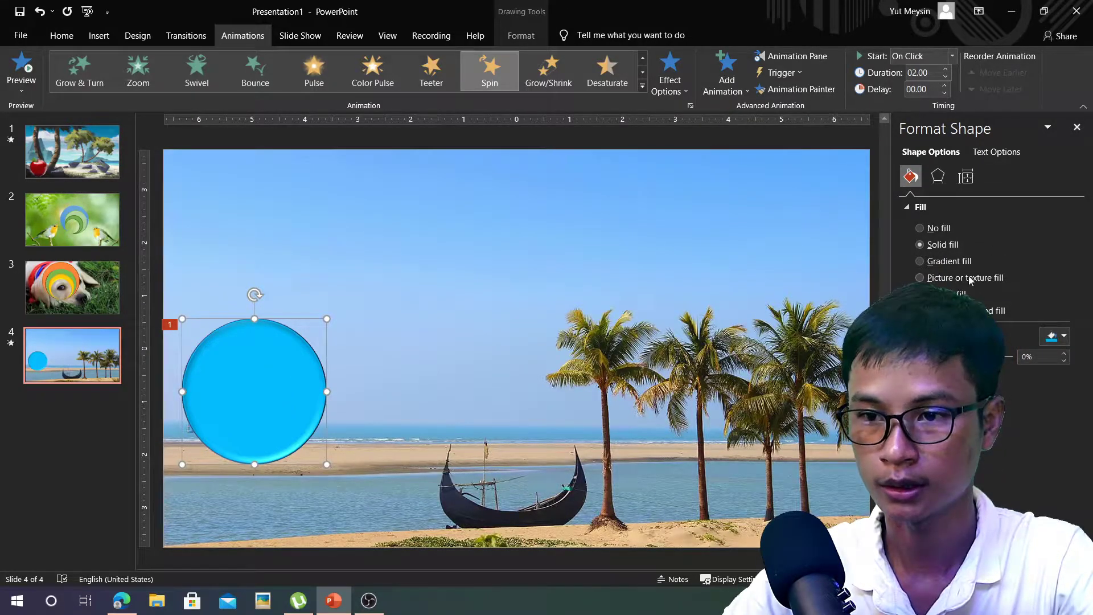
Fill the circle with a beagle photo from an online 'Dog' search and preview its spin
click(930, 278)
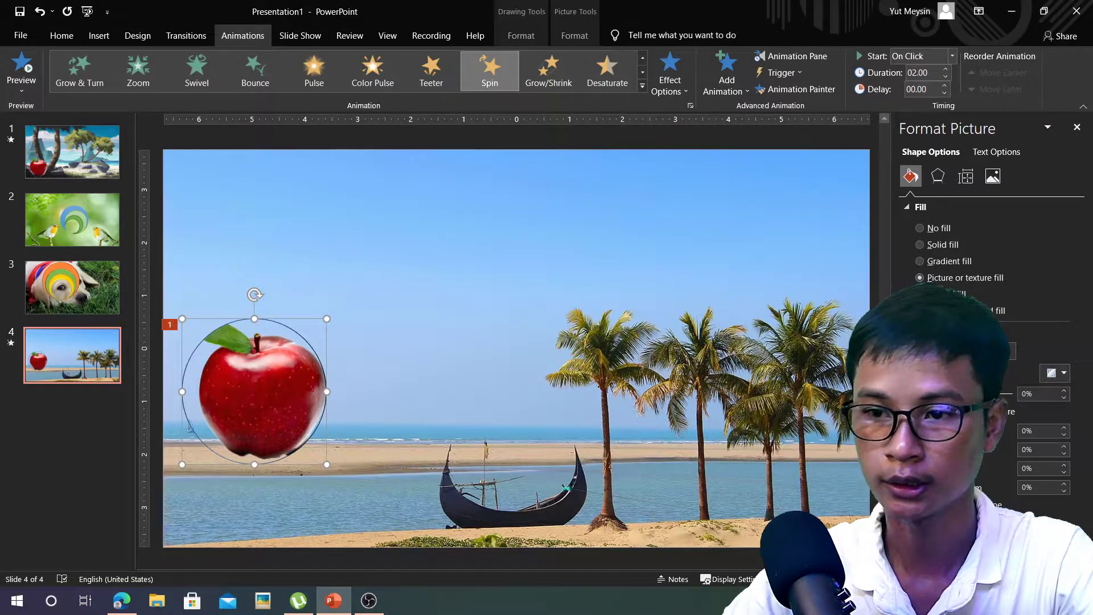
click(993, 350)
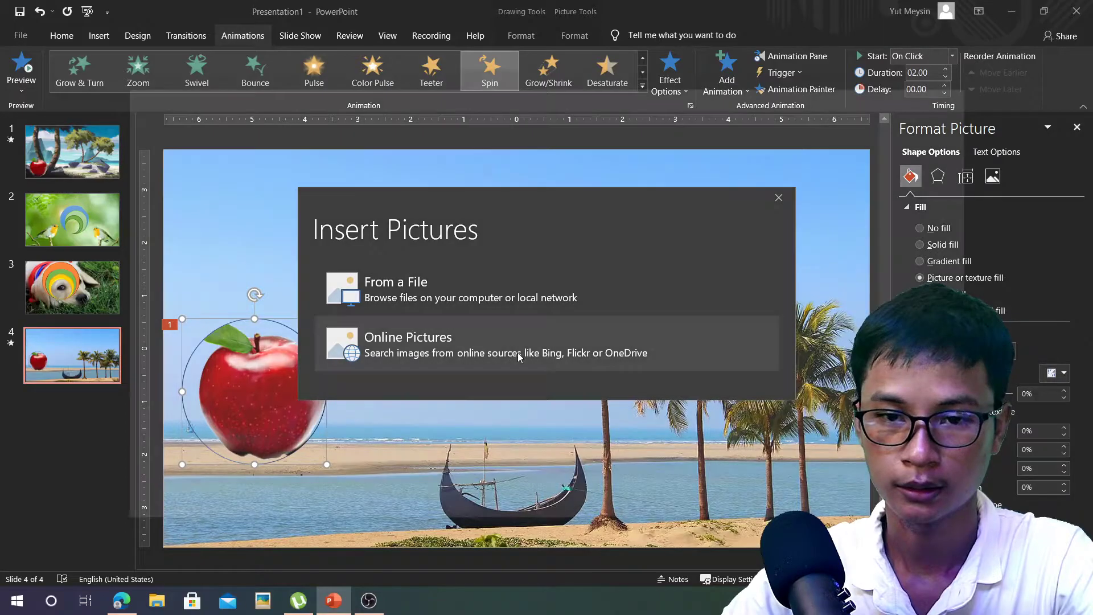
click(517, 354)
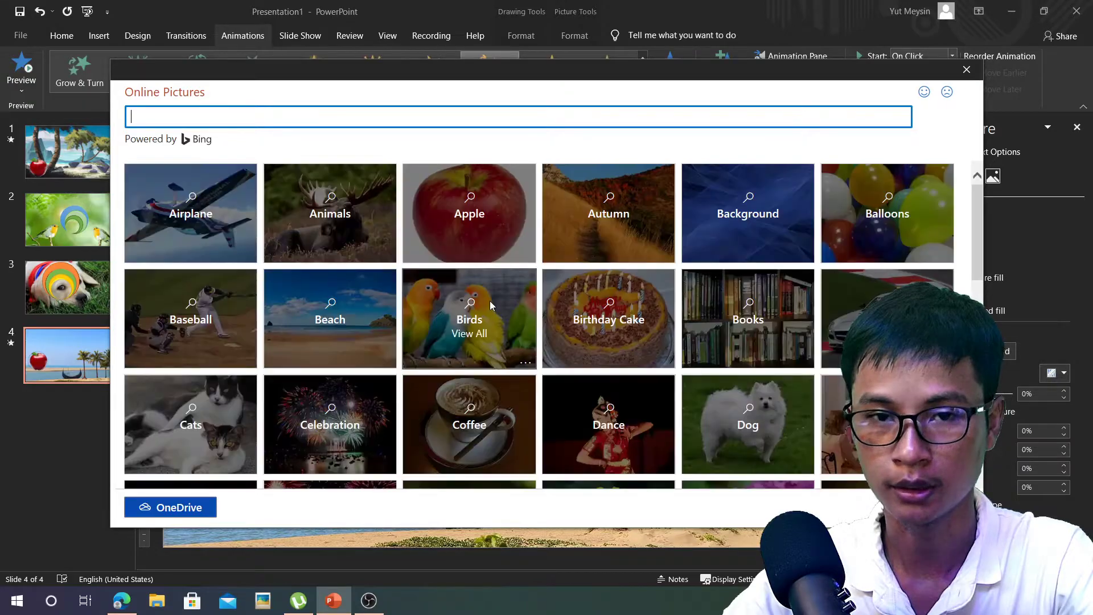
click(783, 408)
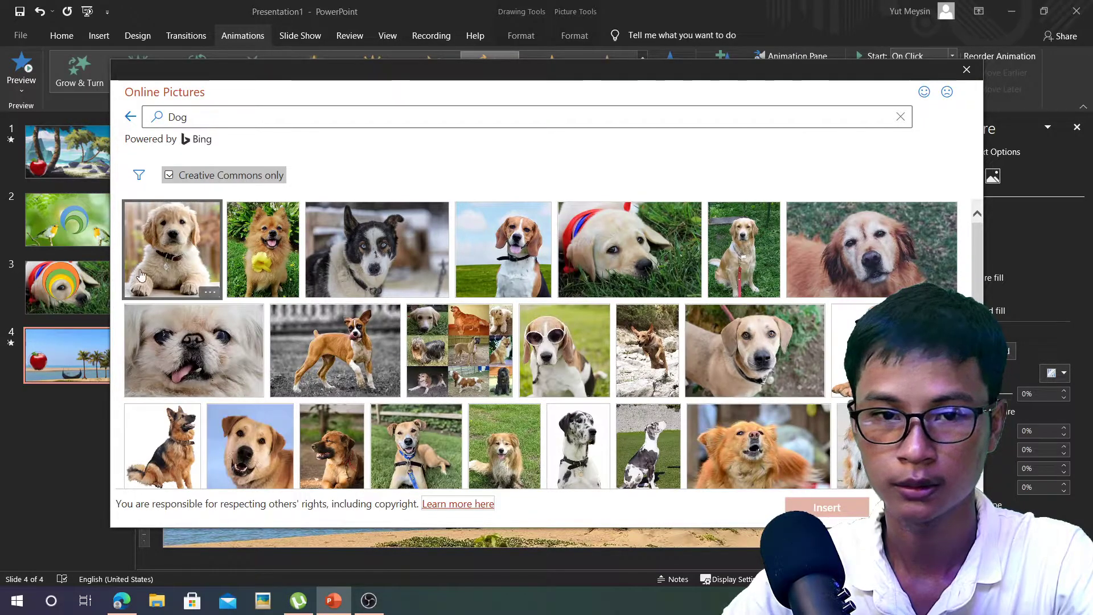
mouse_move(504, 250)
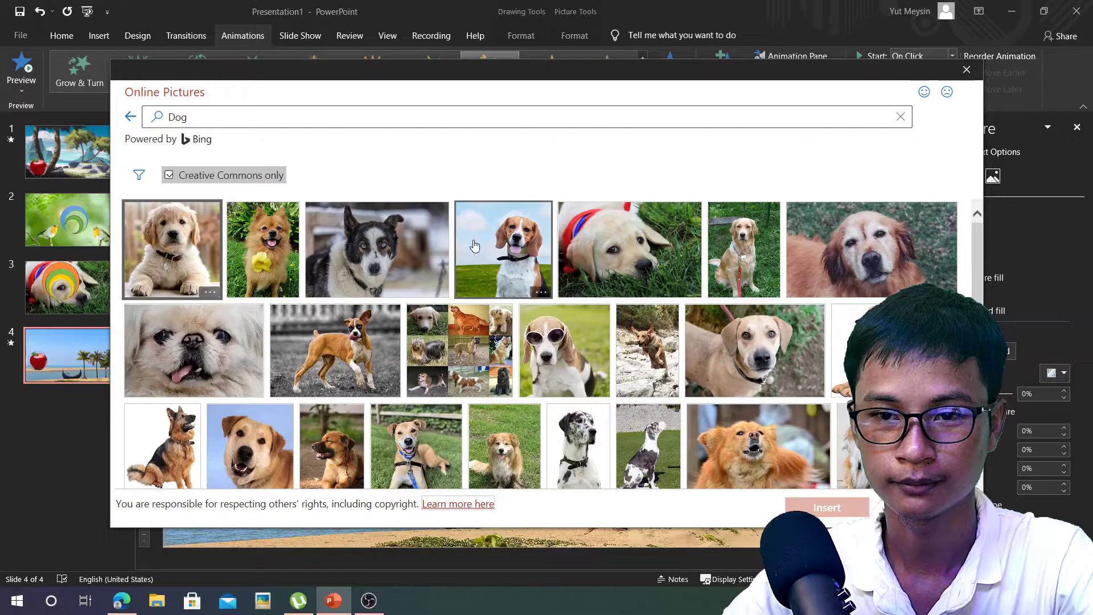
click(507, 248)
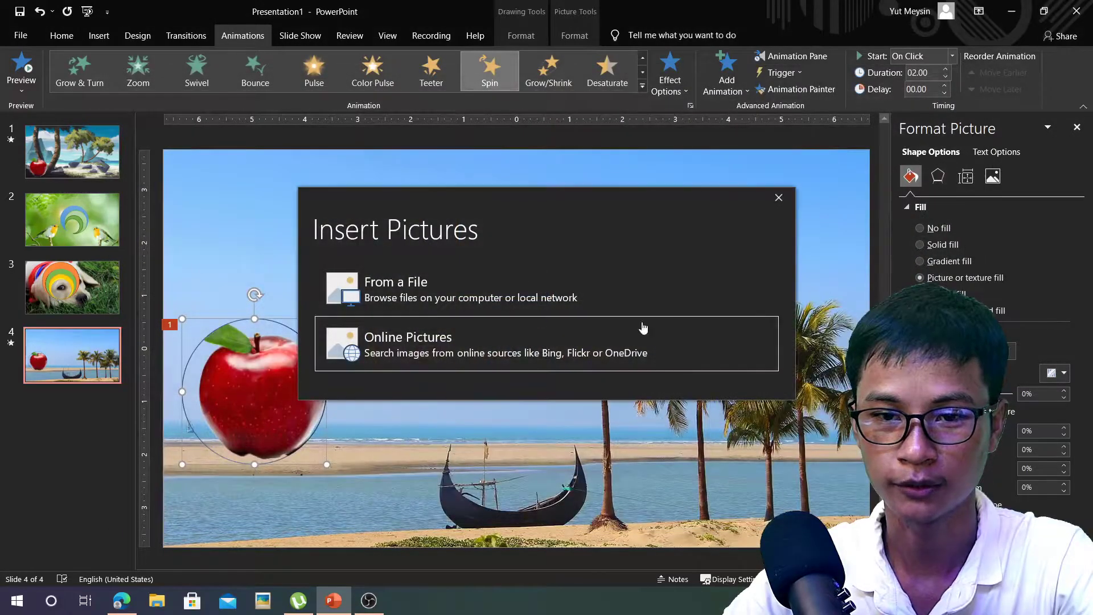
click(779, 200)
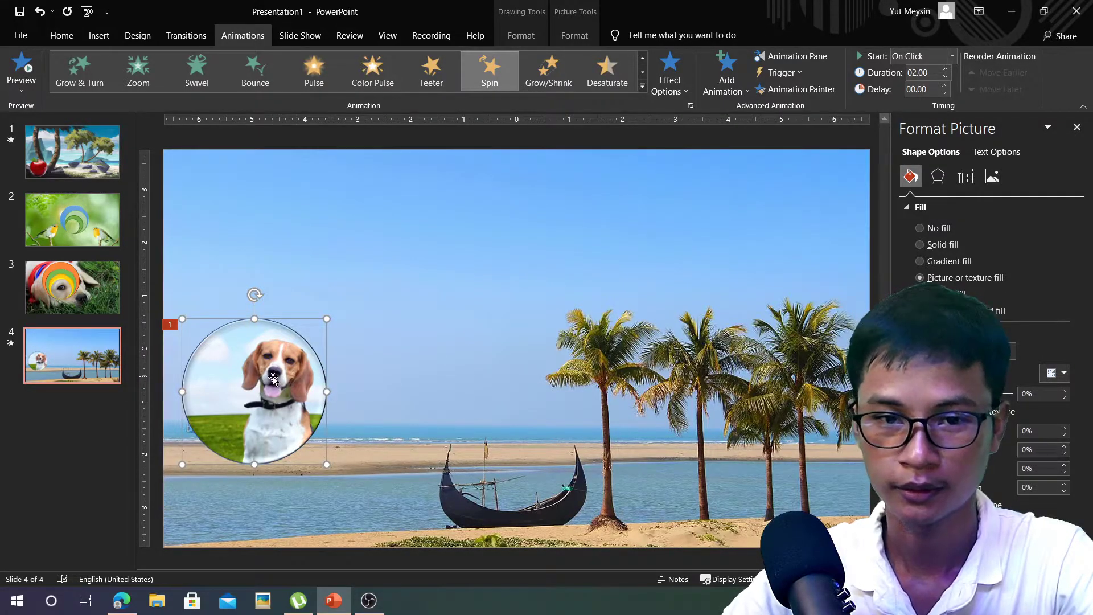
click(23, 67)
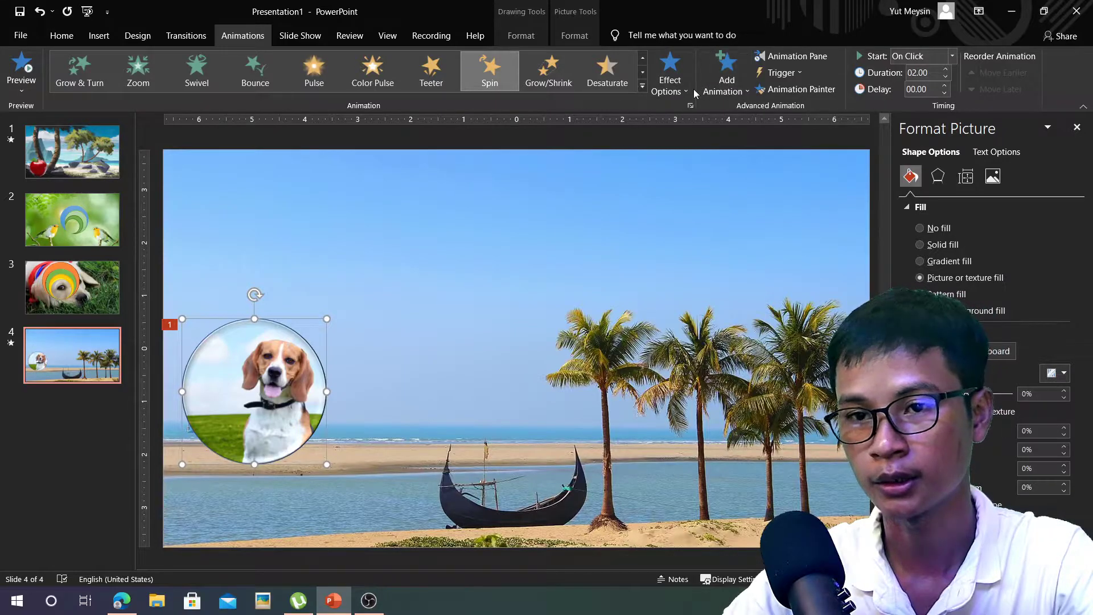
Add a Lines motion path as the dog circle's second animation
click(740, 95)
scroll(822, 319, down, 3)
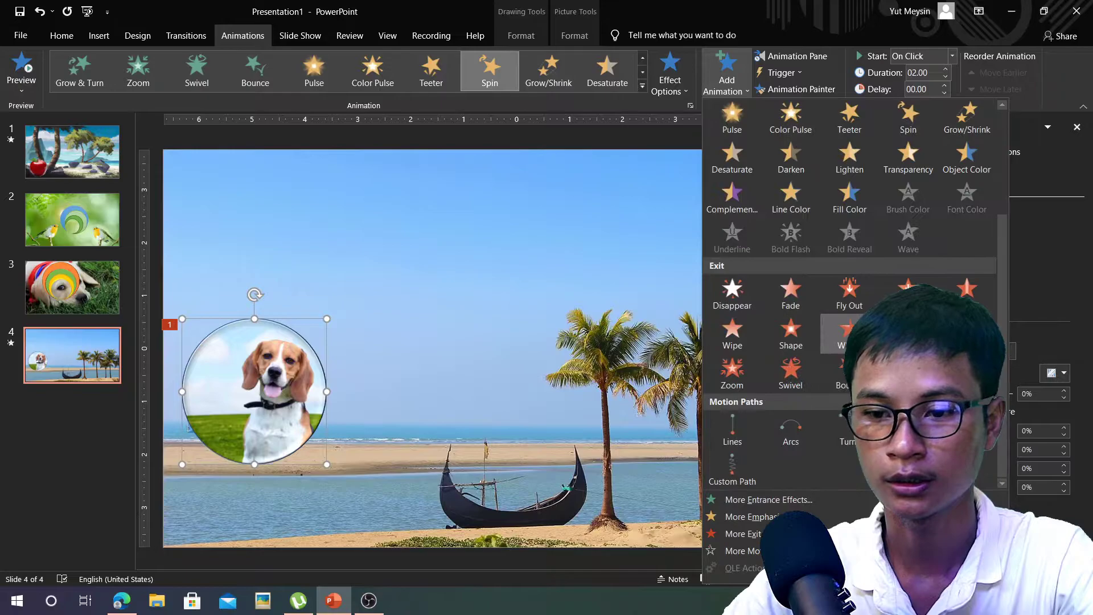
click(733, 428)
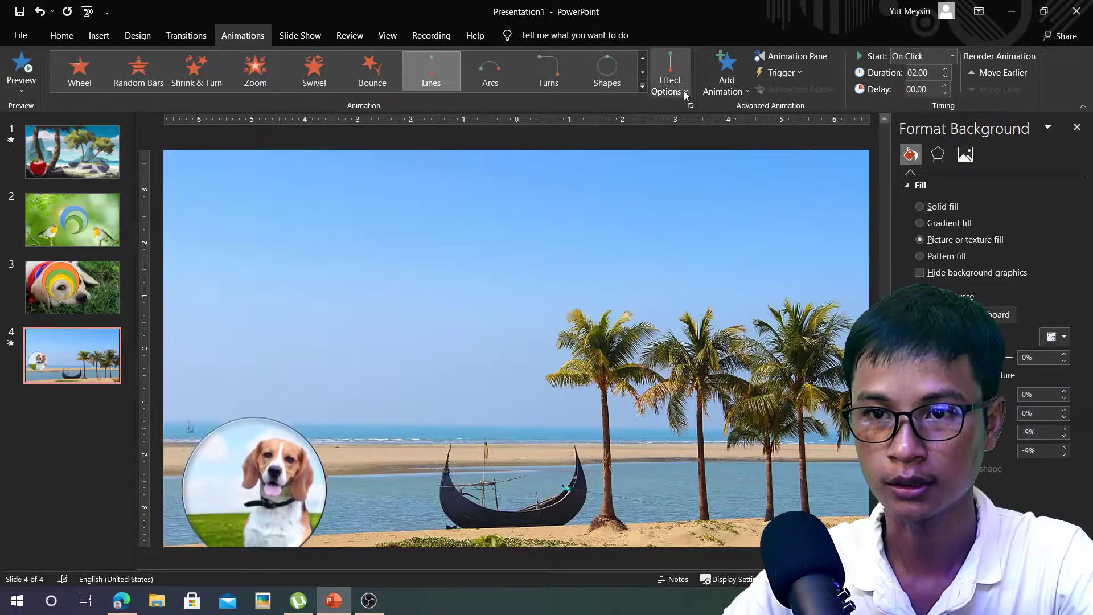
click(685, 94)
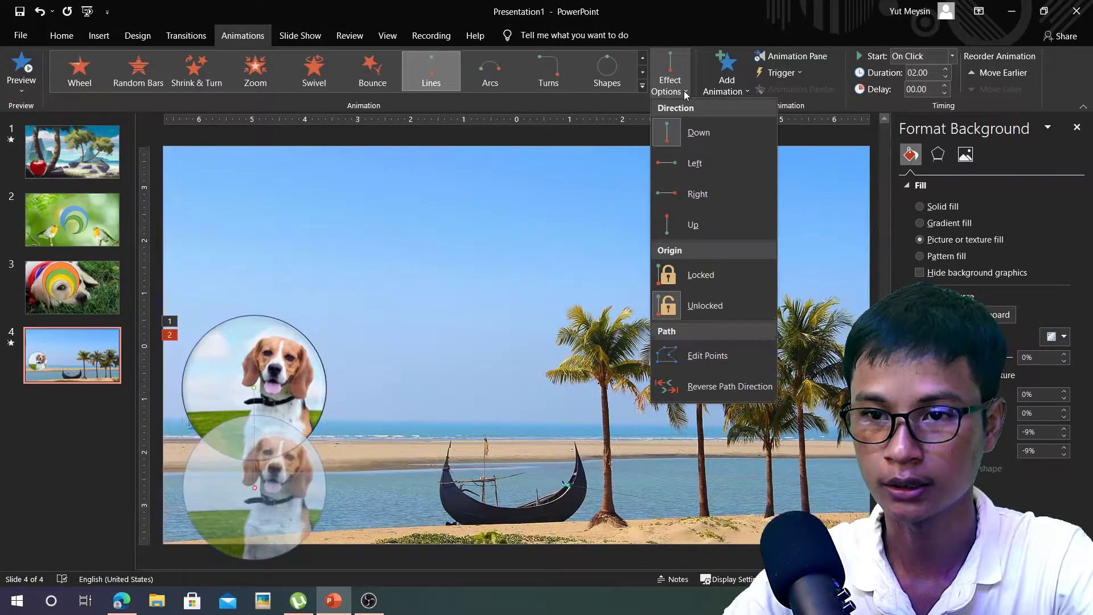
Set the Lines path direction to Right and stretch its end point to the right-hand palm trees
click(699, 196)
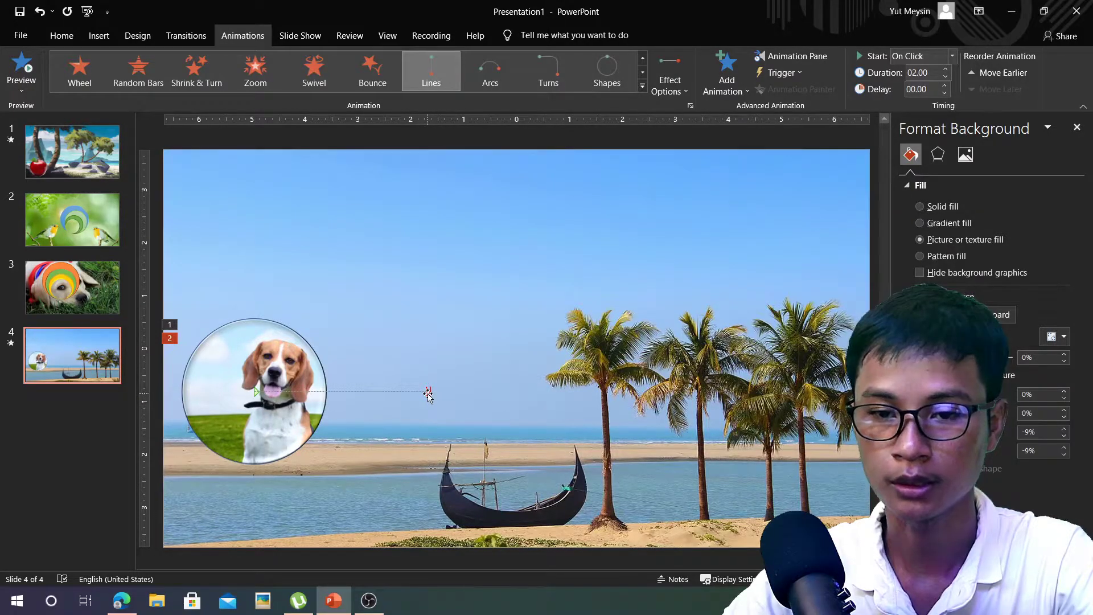
click(429, 393)
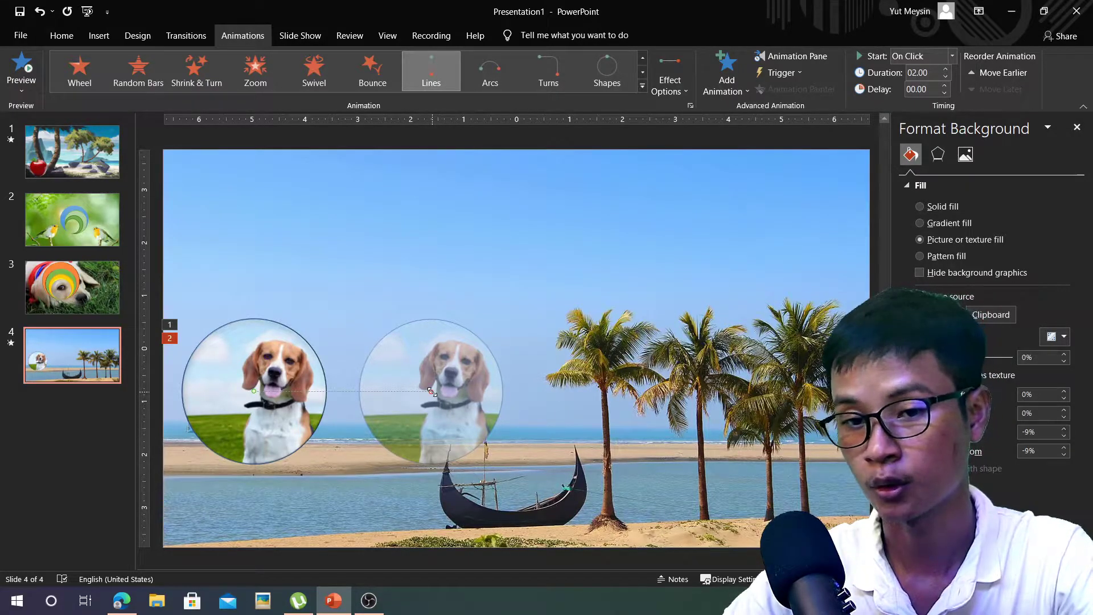
drag(431, 392, 789, 387)
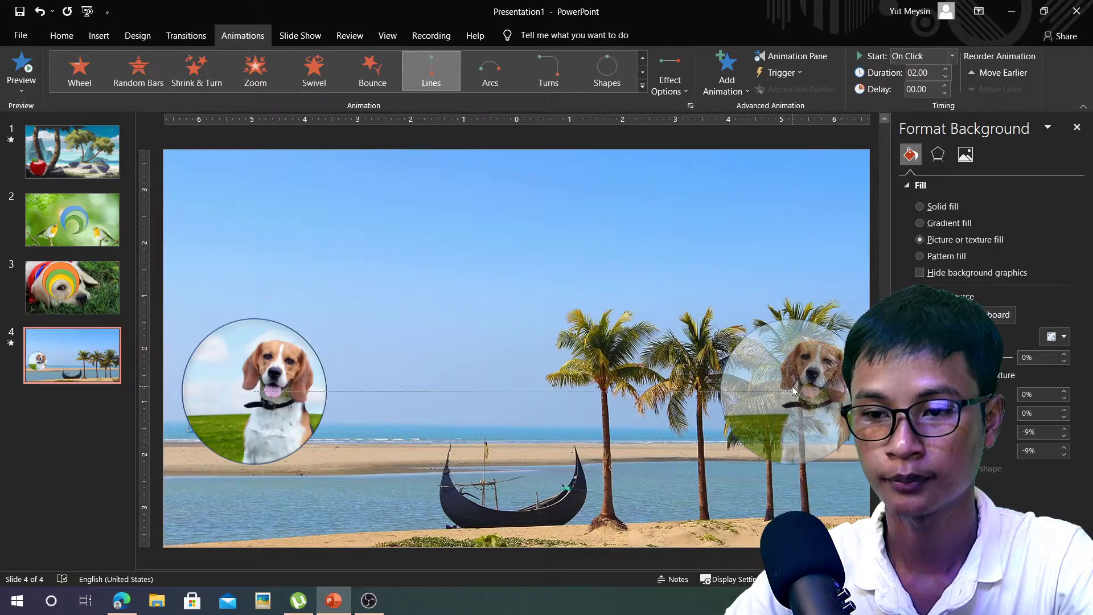
drag(789, 387, 792, 388)
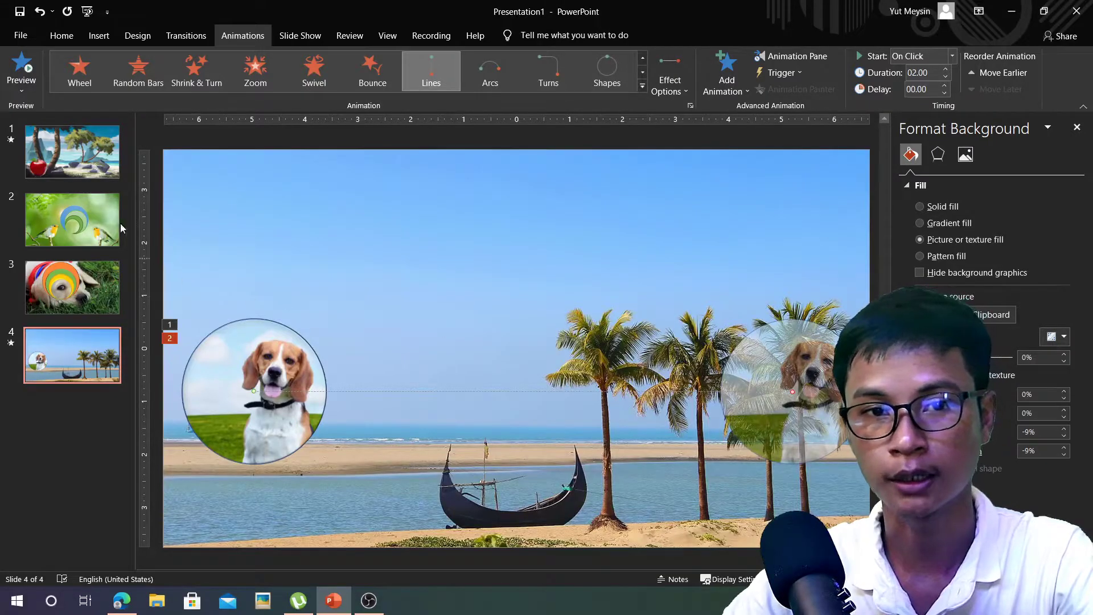
click(355, 218)
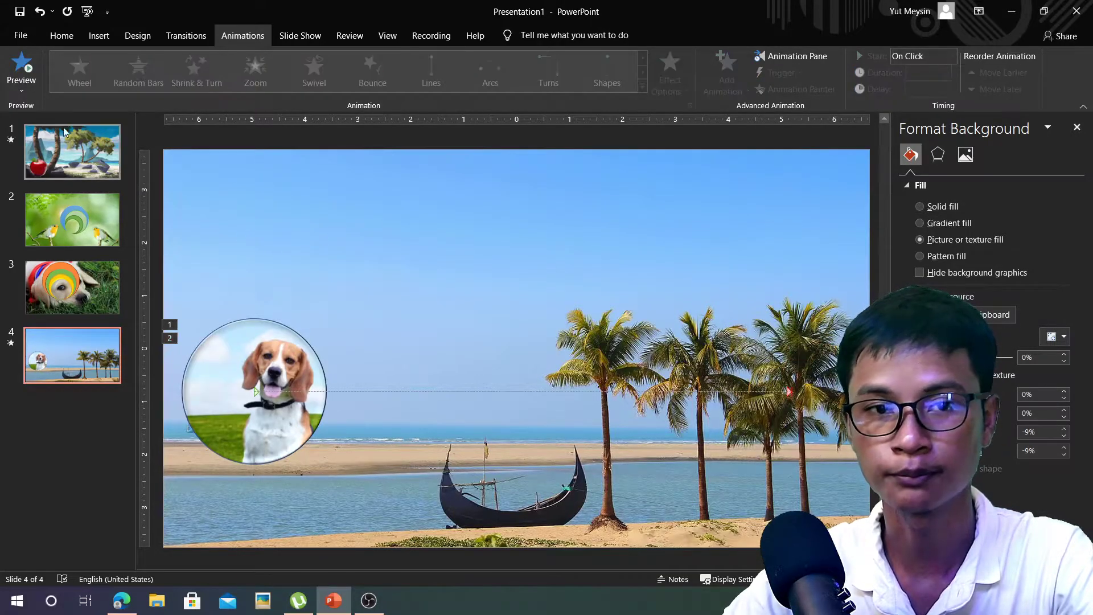
click(20, 68)
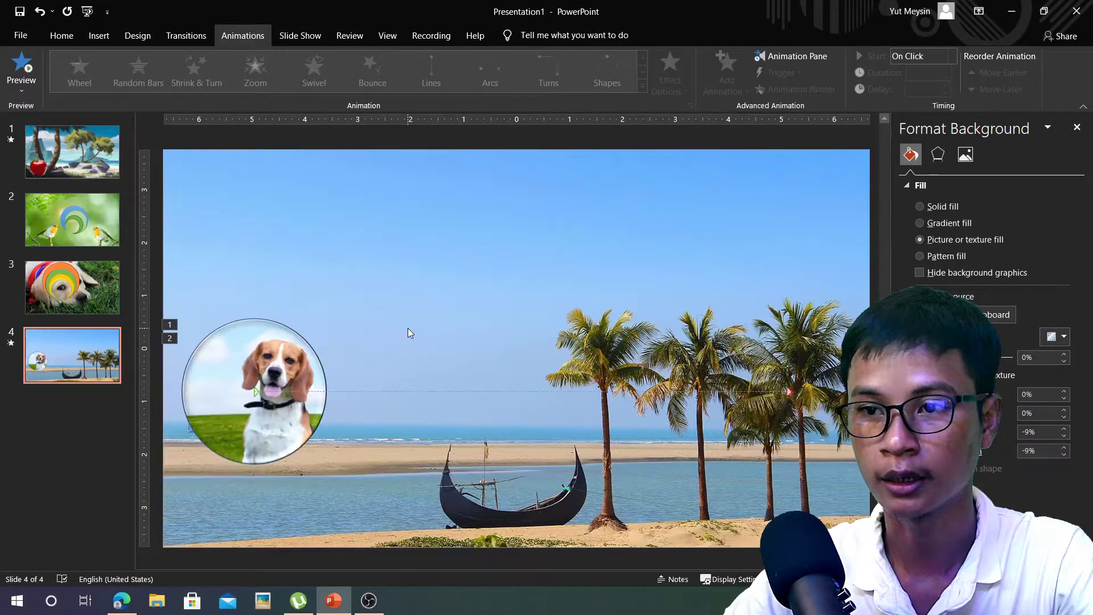
click(281, 352)
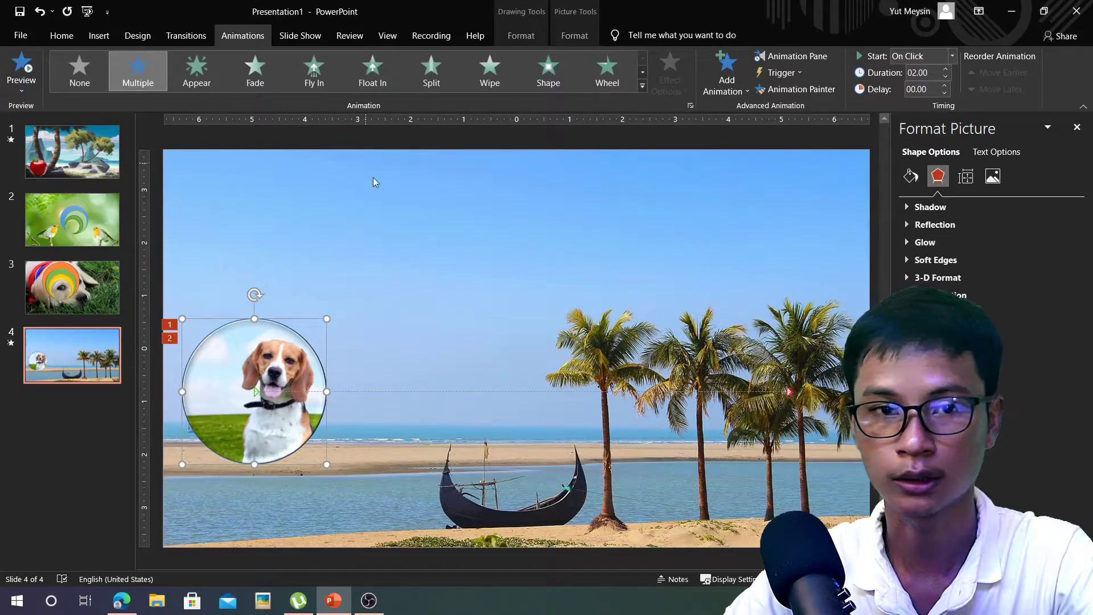
Make both circle animations start With Previous and preview the combined spin and glide
click(954, 56)
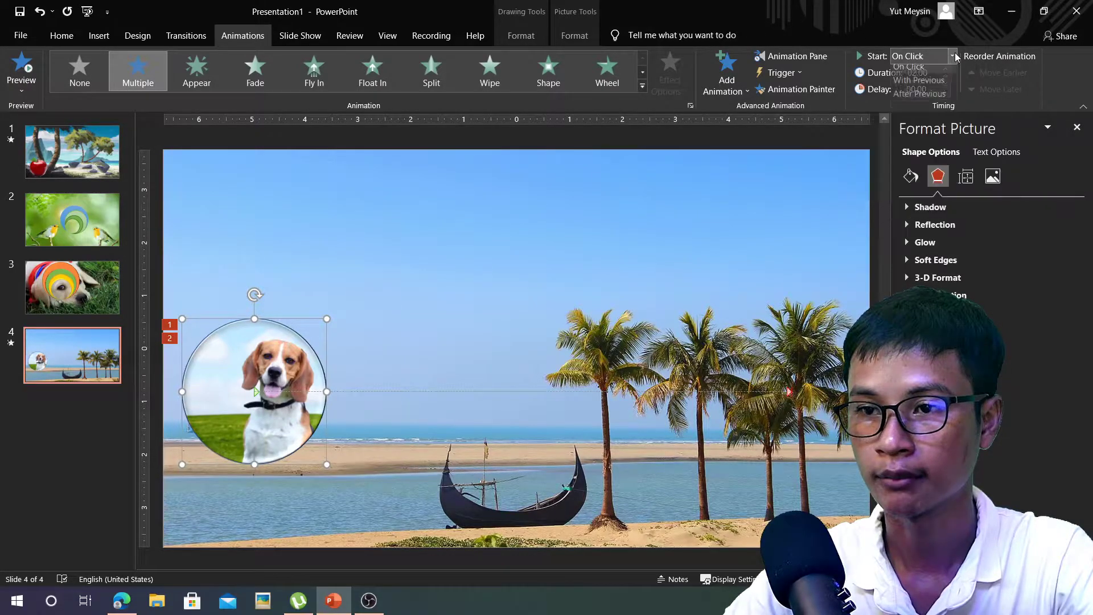
click(918, 86)
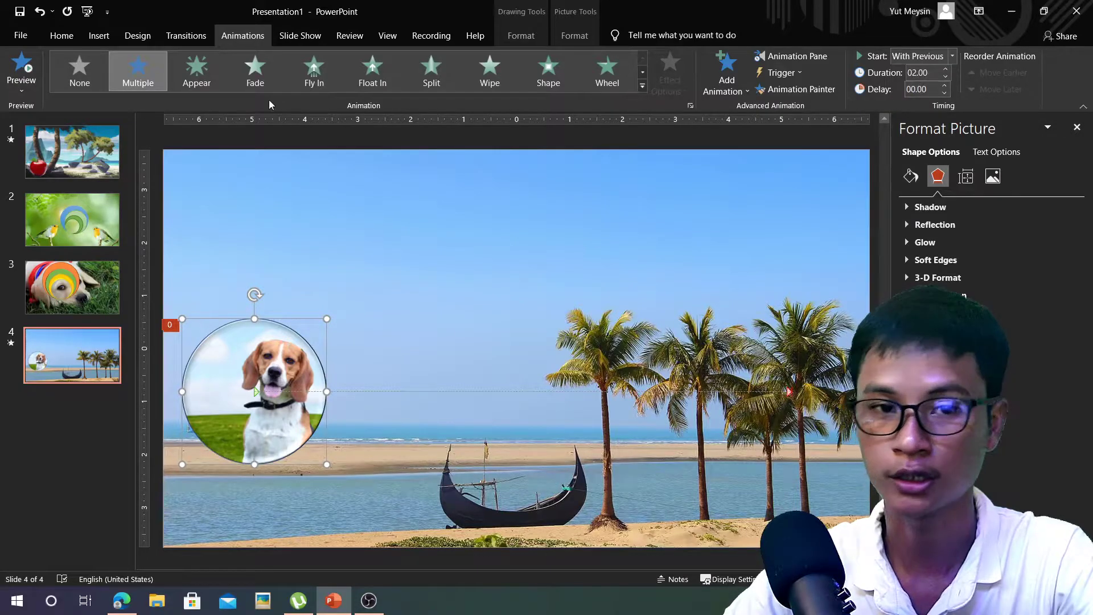
click(23, 67)
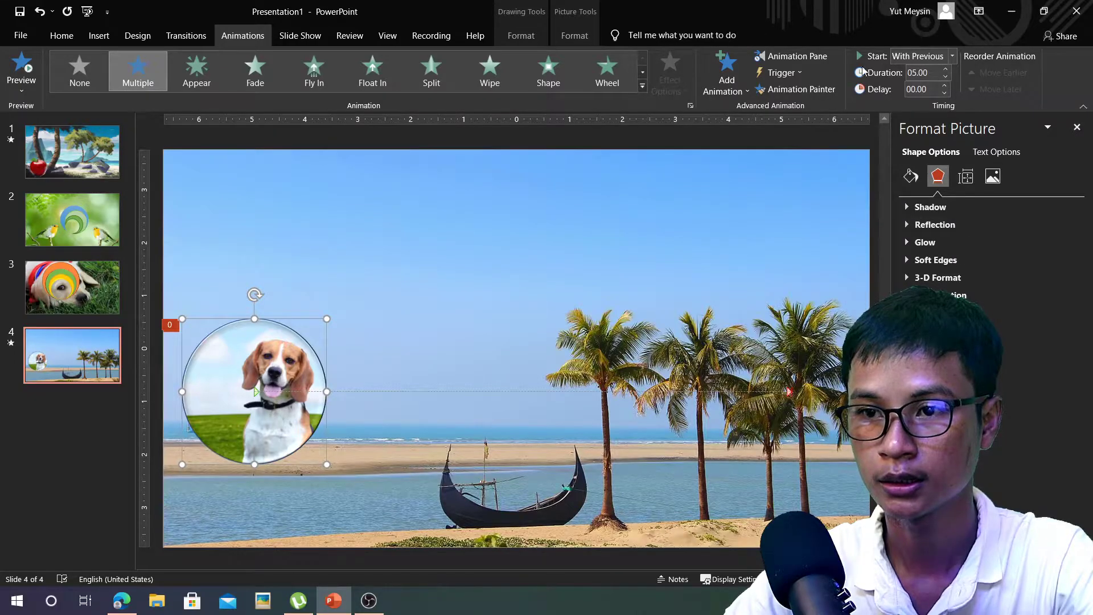
In the Animation Pane, select the second Oval 3 effect and preview its straight-line motion
click(793, 56)
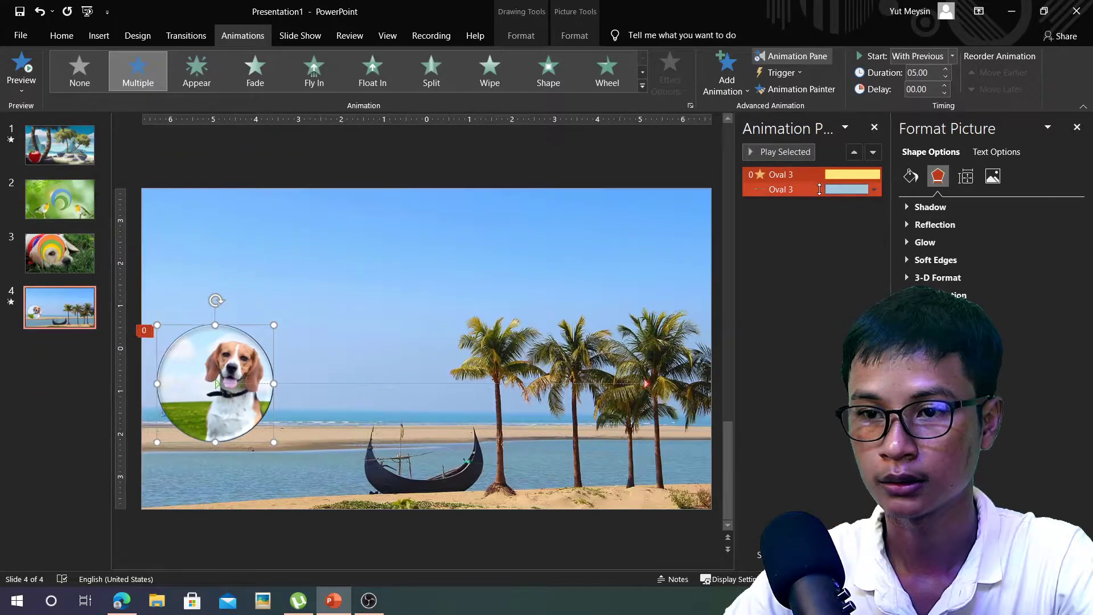
click(819, 190)
click(19, 64)
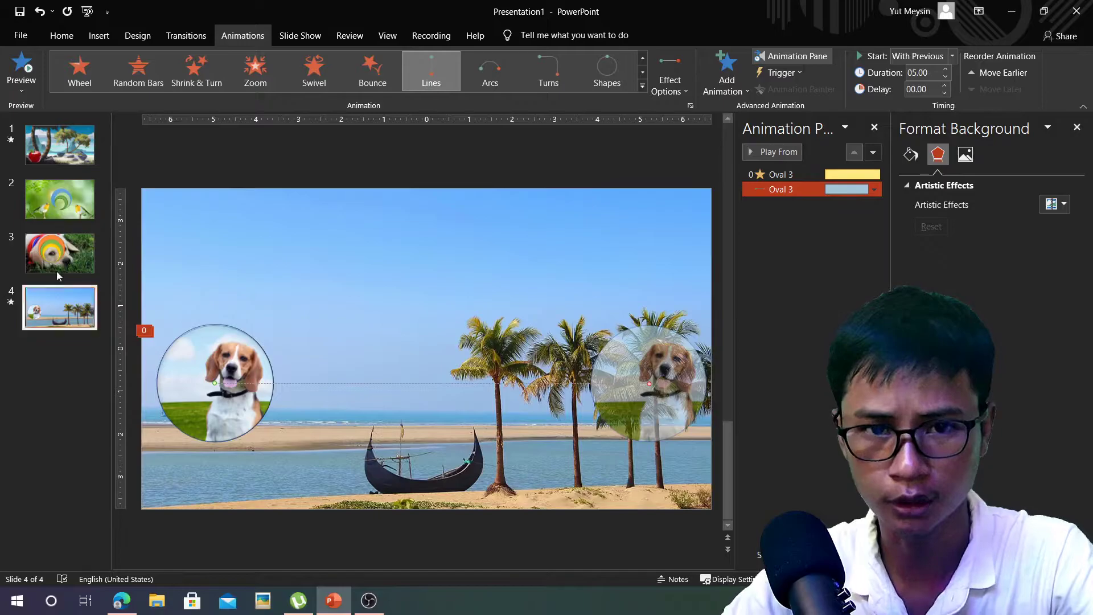
Add a new slide 5 after slide 4
click(60, 199)
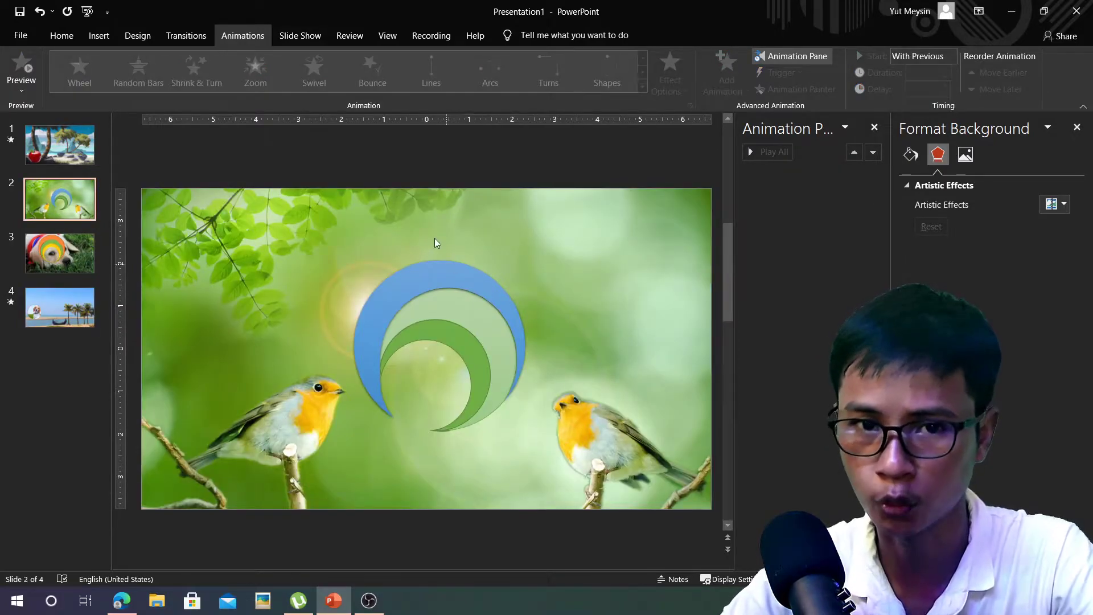
click(101, 37)
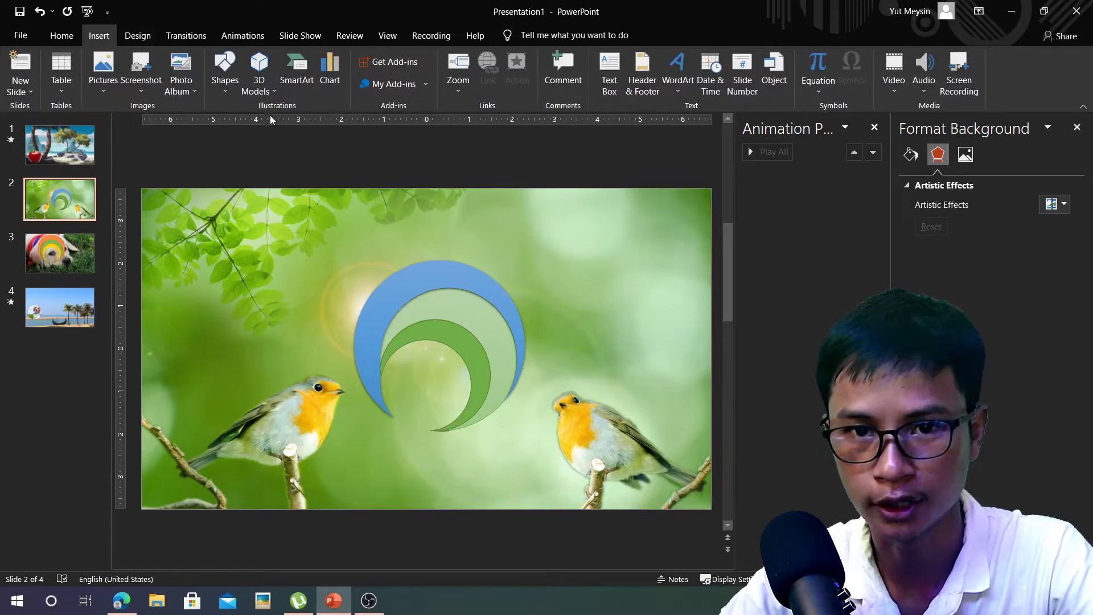
click(62, 310)
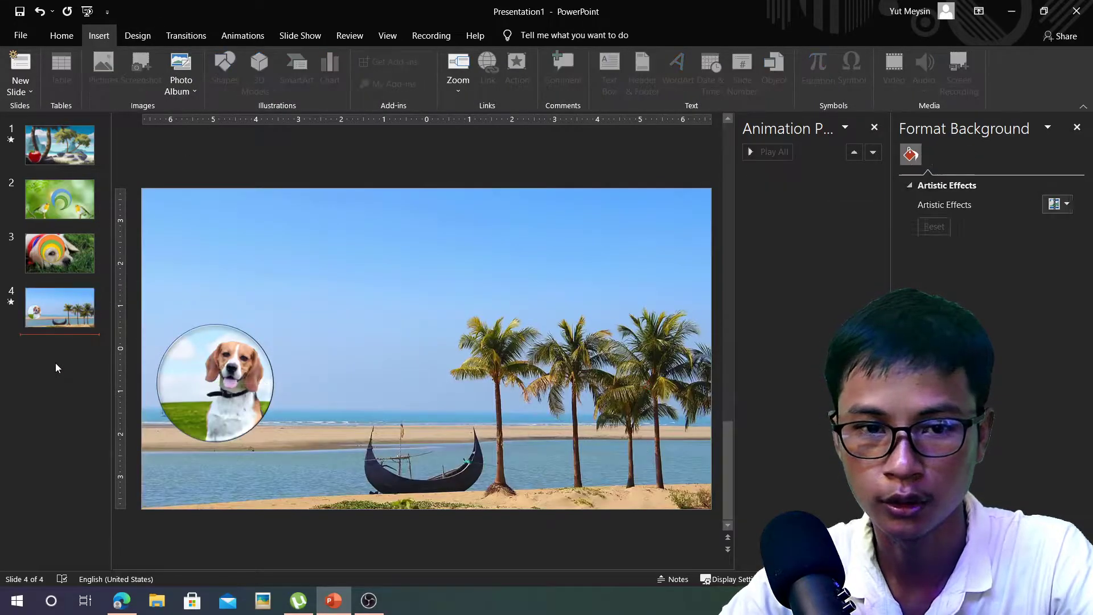
key(Return)
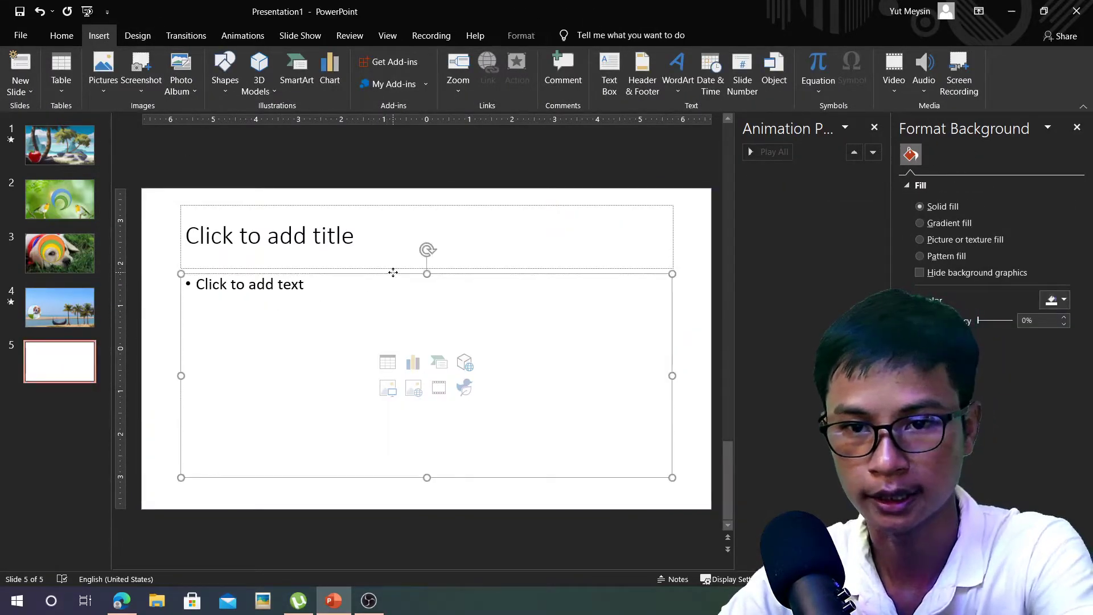
Delete the new slide's body and title placeholders and fill its background with the beagle photo
key(Delete)
click(415, 207)
key(Delete)
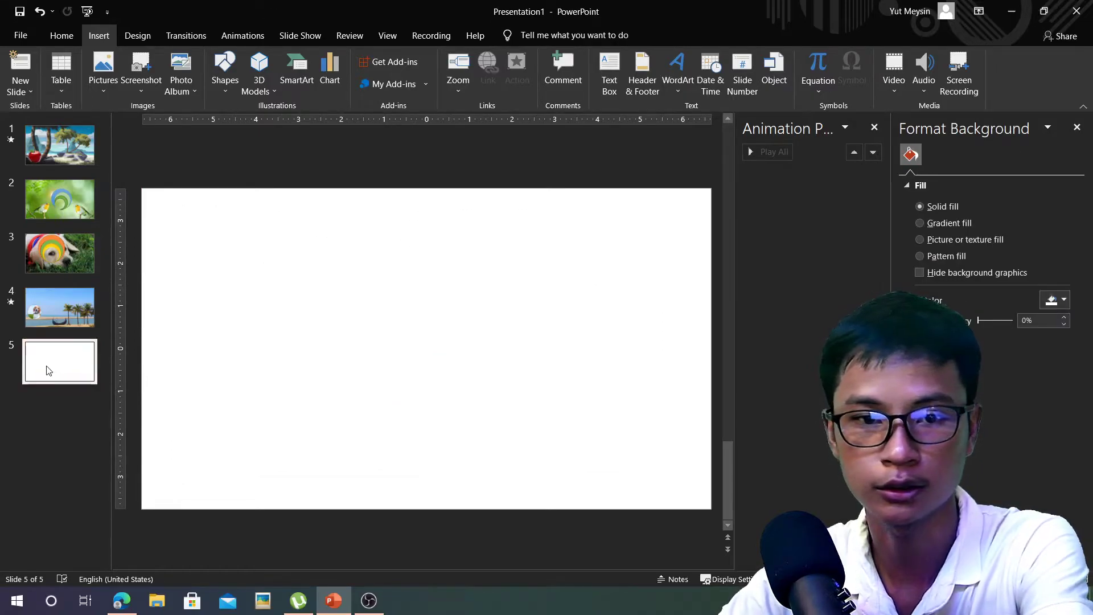
click(919, 239)
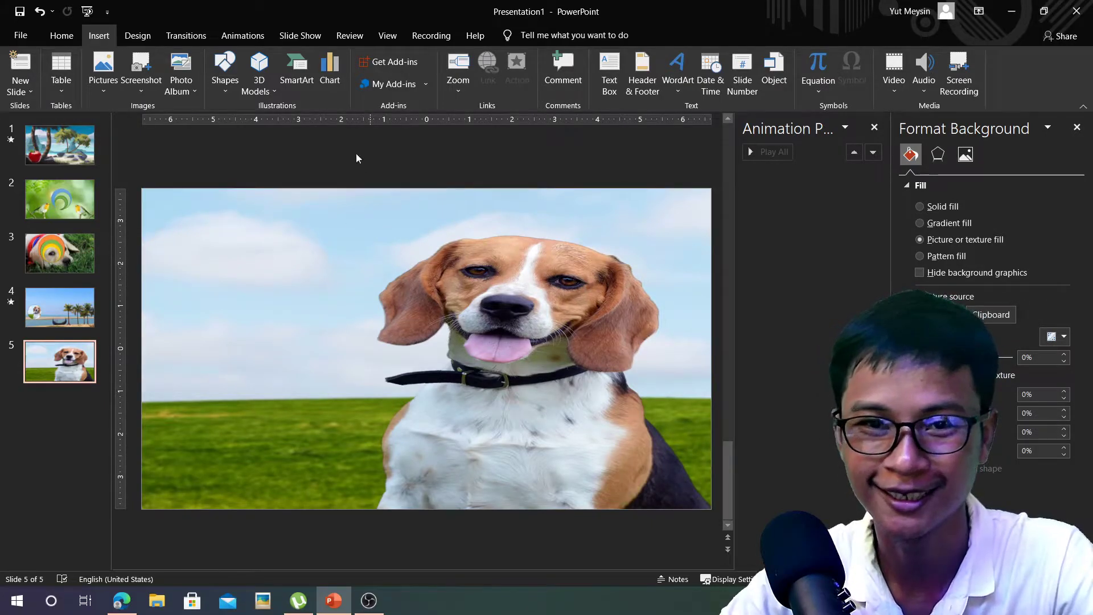
click(226, 95)
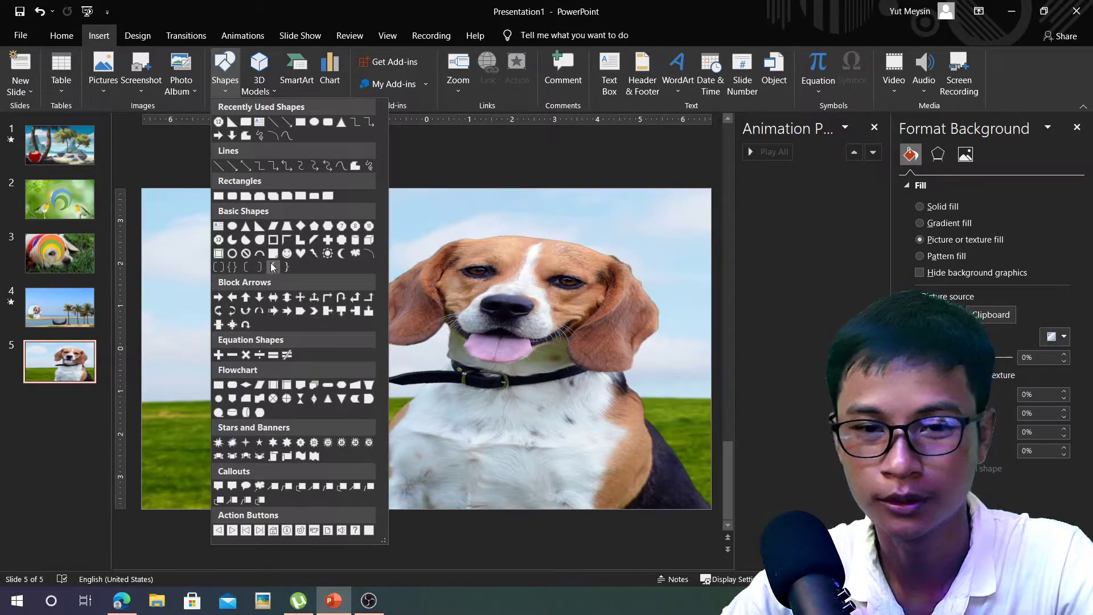
Draw a large 6.36-inch circle over the beagle
click(315, 122)
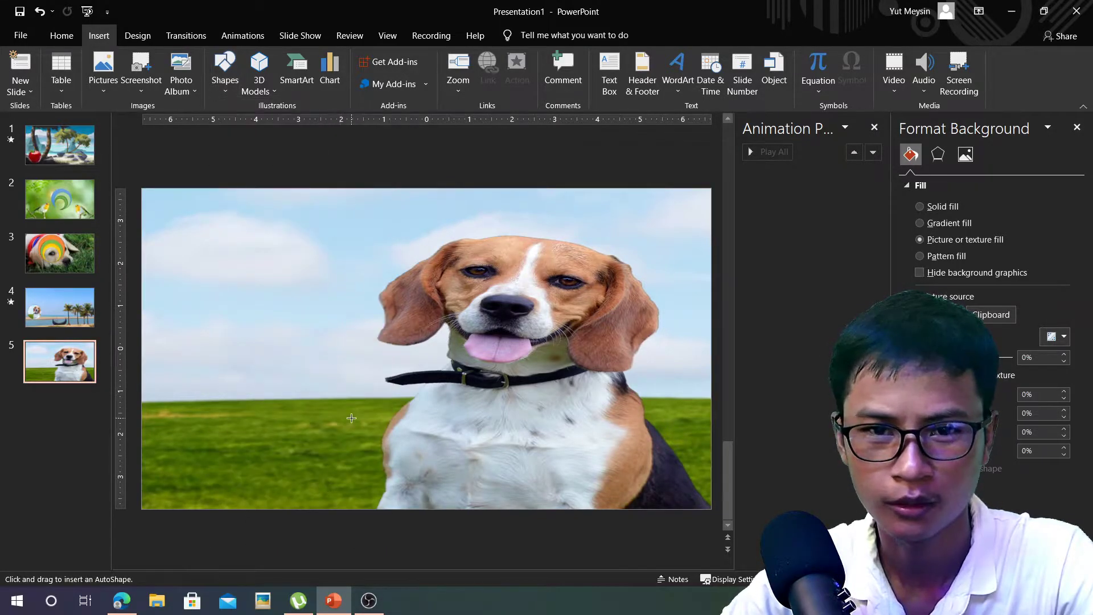
drag(285, 239, 557, 462)
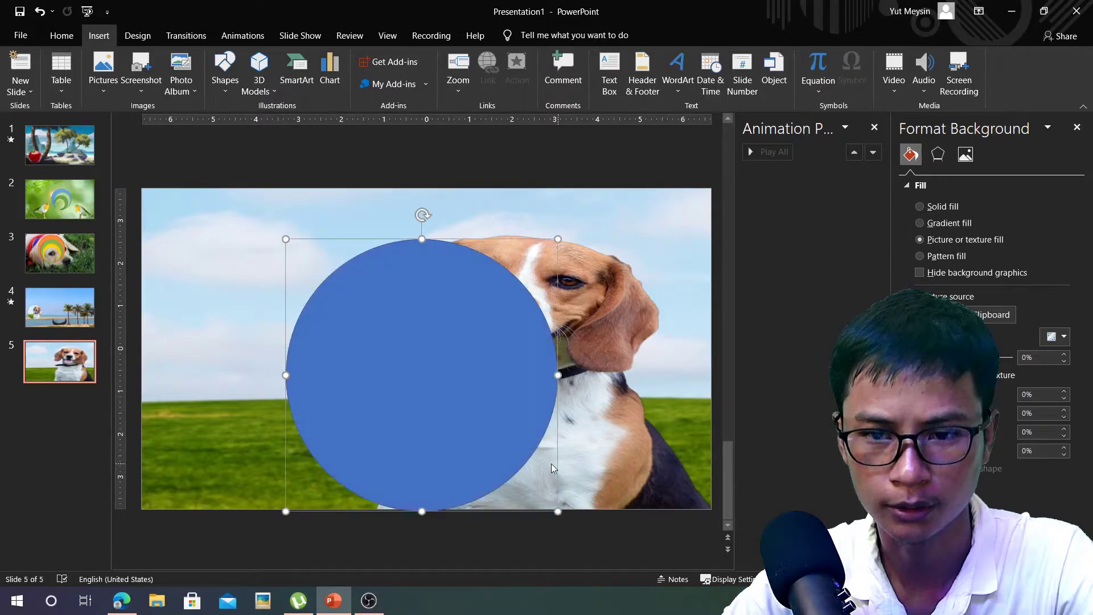
mouse_move(462, 374)
mouse_down()
mouse_move(459, 360)
mouse_move(471, 357)
mouse_up()
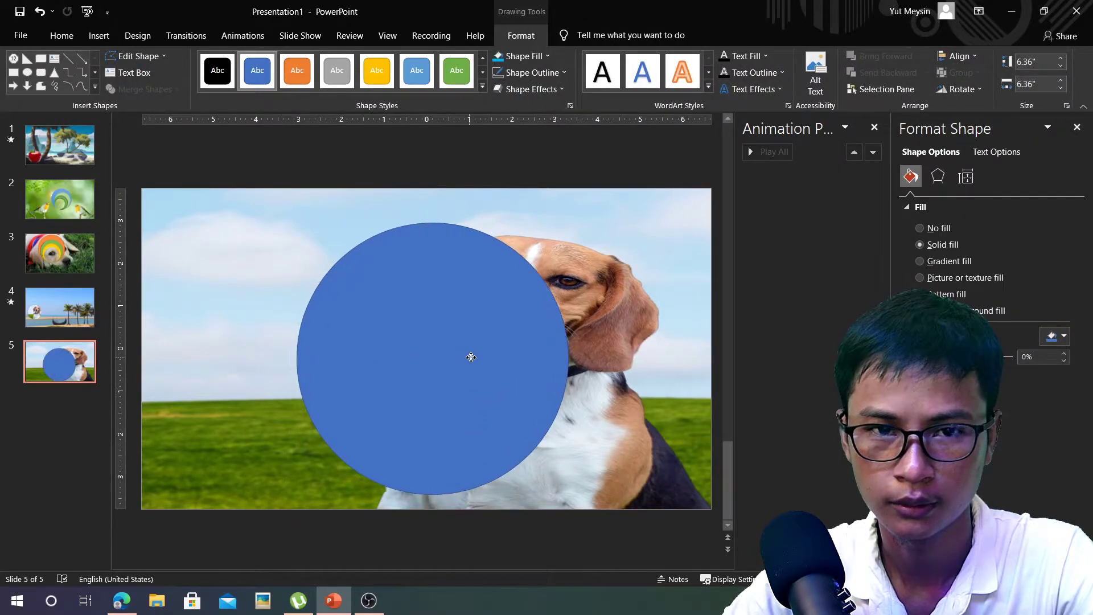
Fill the circle bright blue, remove its outline, apply a bevel, and reposition it
click(422, 83)
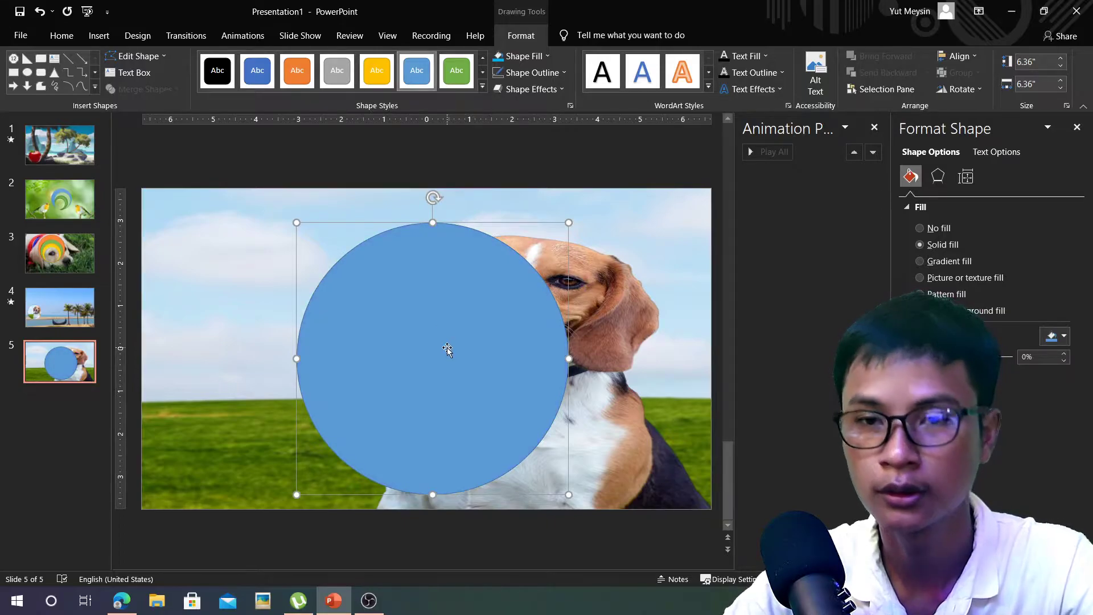
click(545, 56)
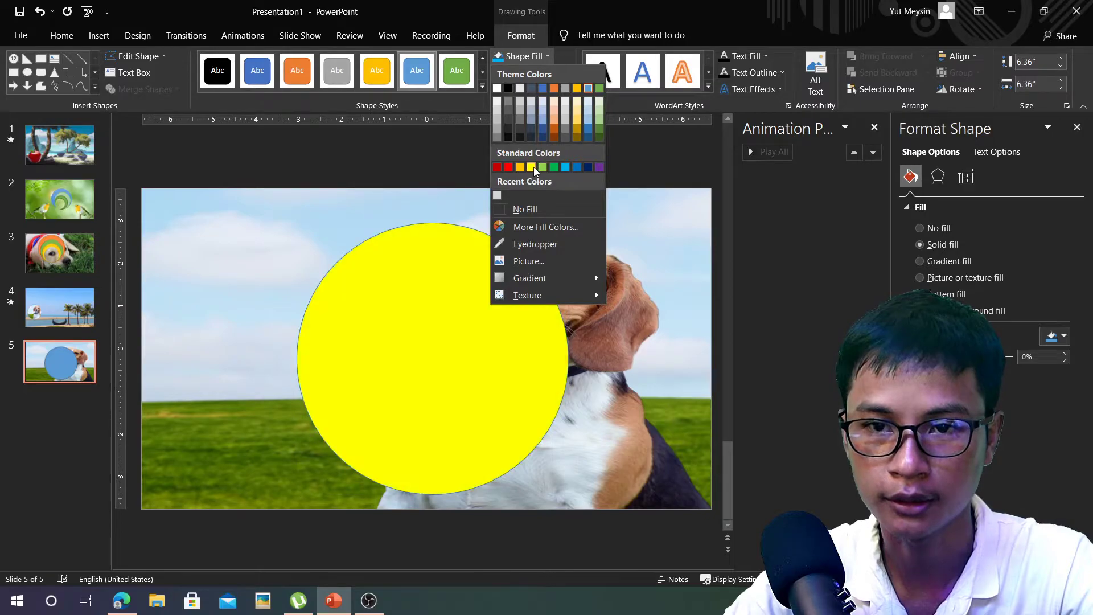
click(566, 167)
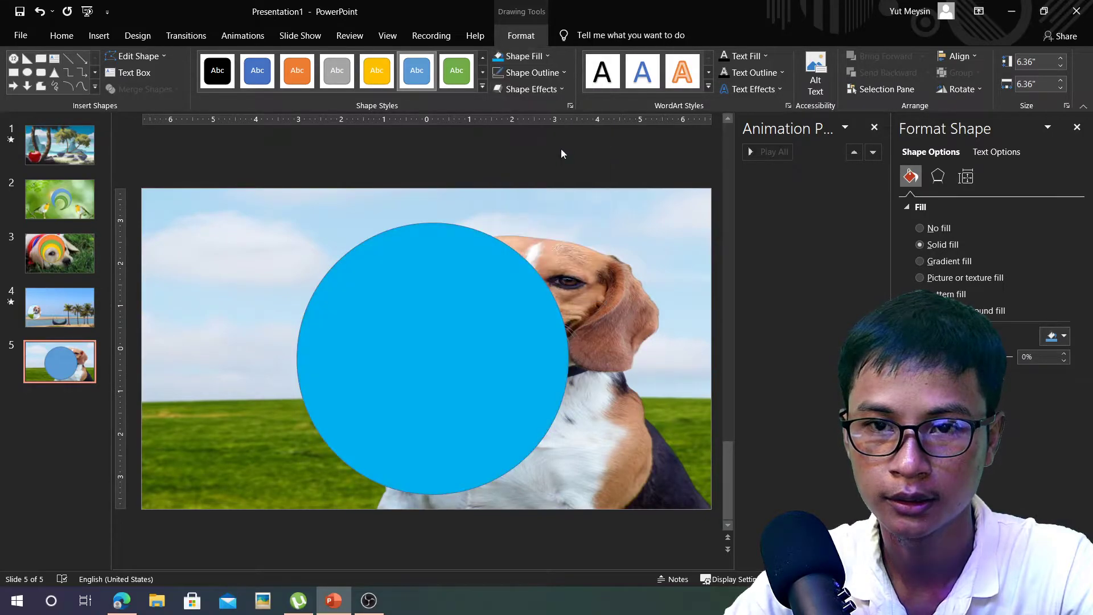
click(559, 74)
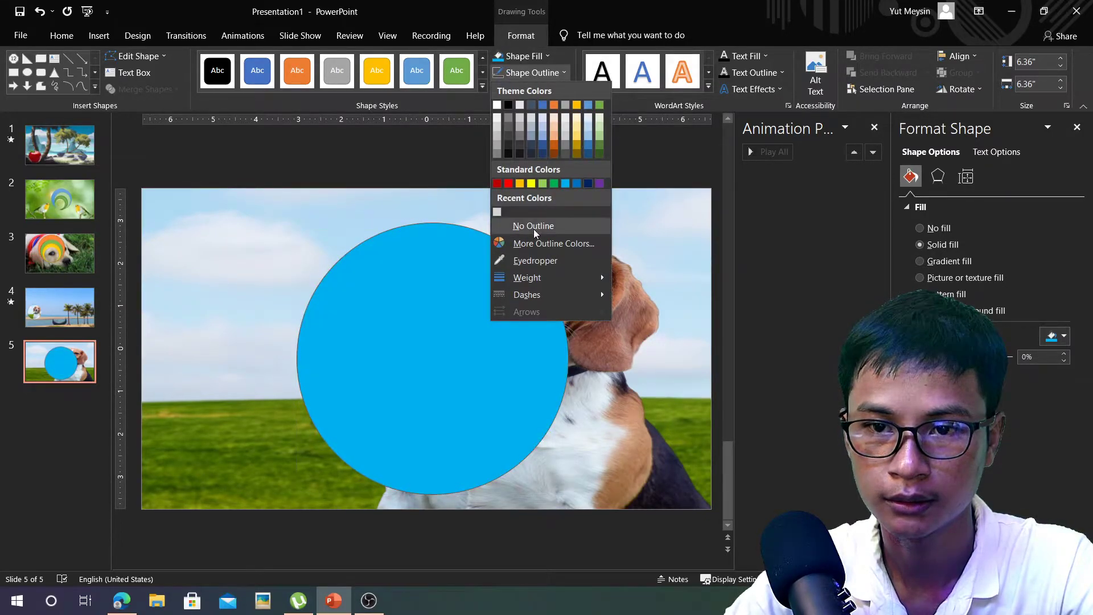
click(535, 228)
click(561, 90)
mouse_move(536, 274)
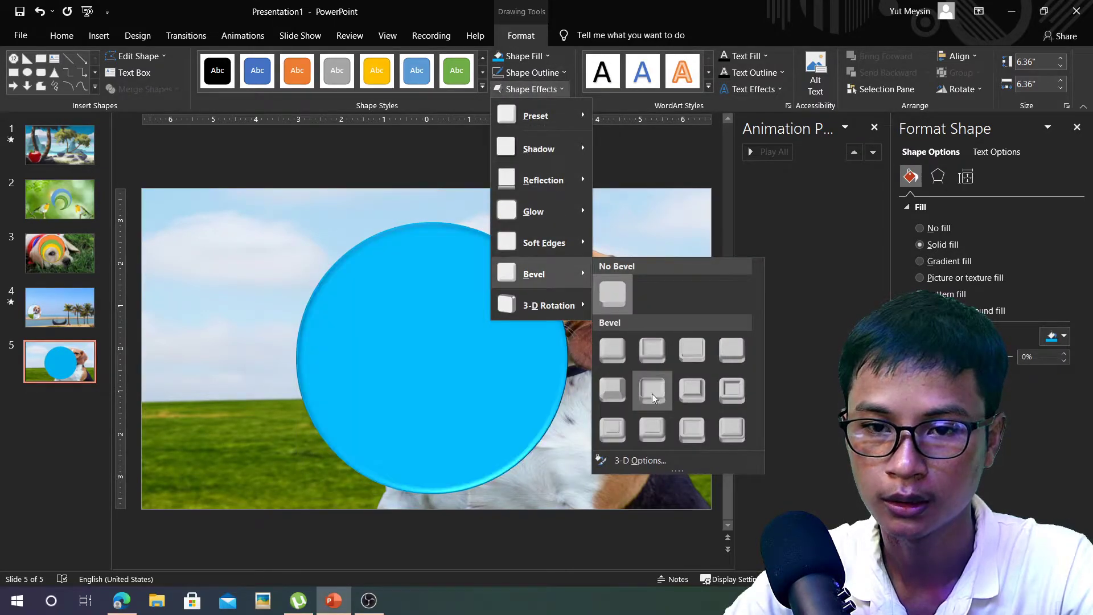
click(652, 391)
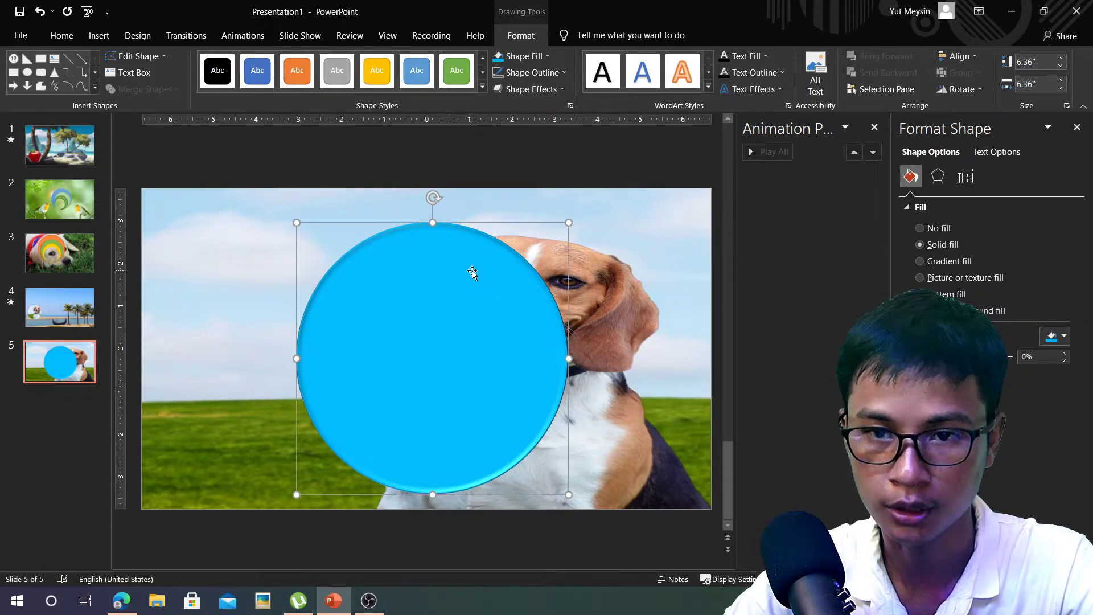
mouse_move(472, 271)
mouse_down()
mouse_move(467, 314)
mouse_move(470, 300)
mouse_up()
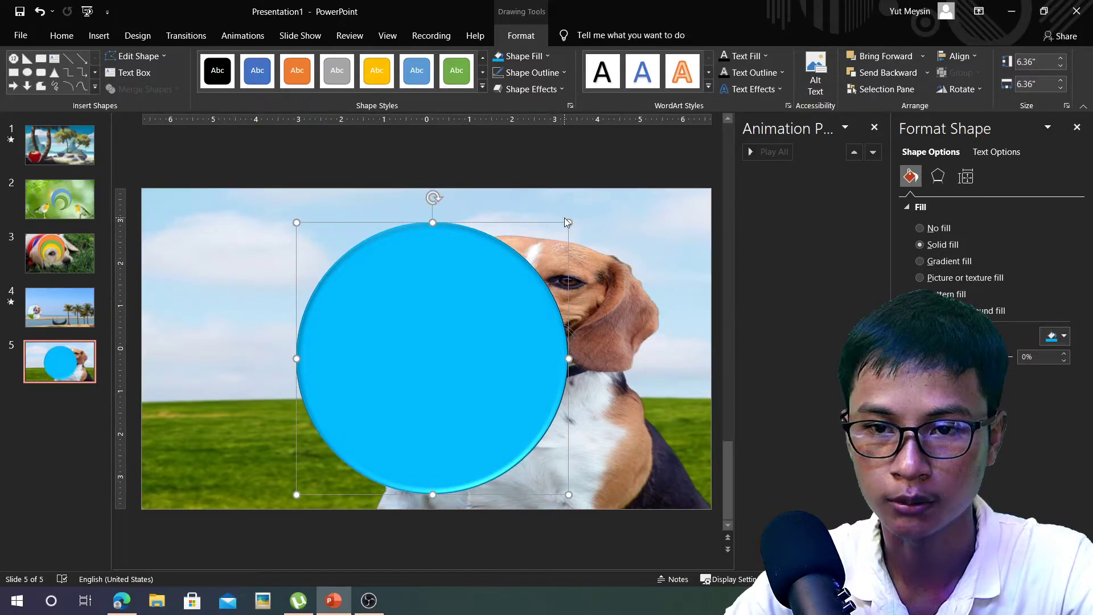
Make a 5.37-inch copy of the circle and place it near the large circle's bottom
click(548, 246)
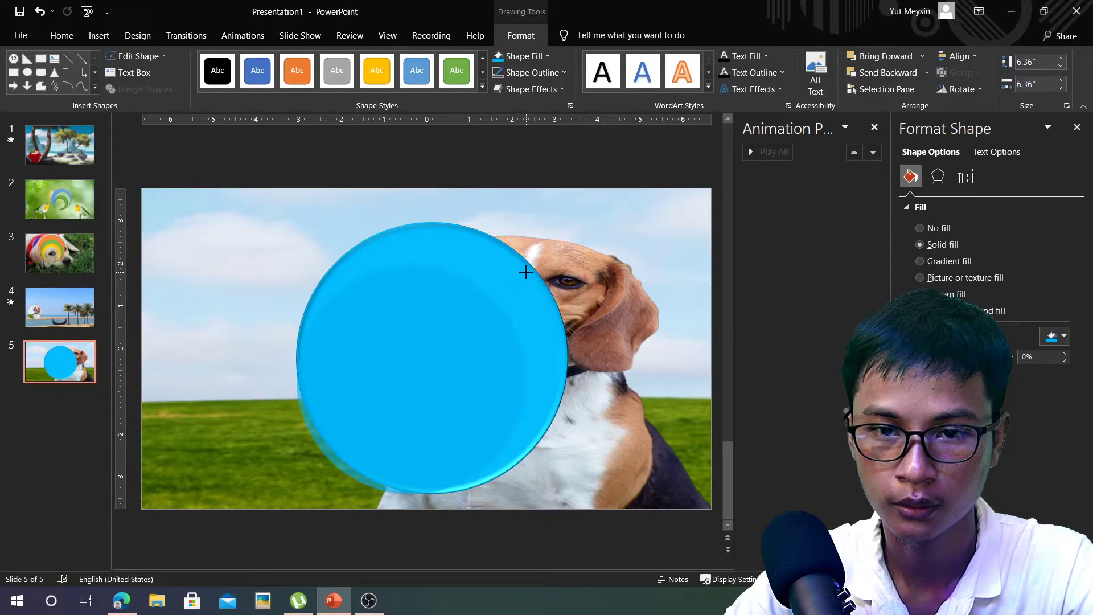
drag(526, 272, 296, 495)
drag(404, 374, 412, 366)
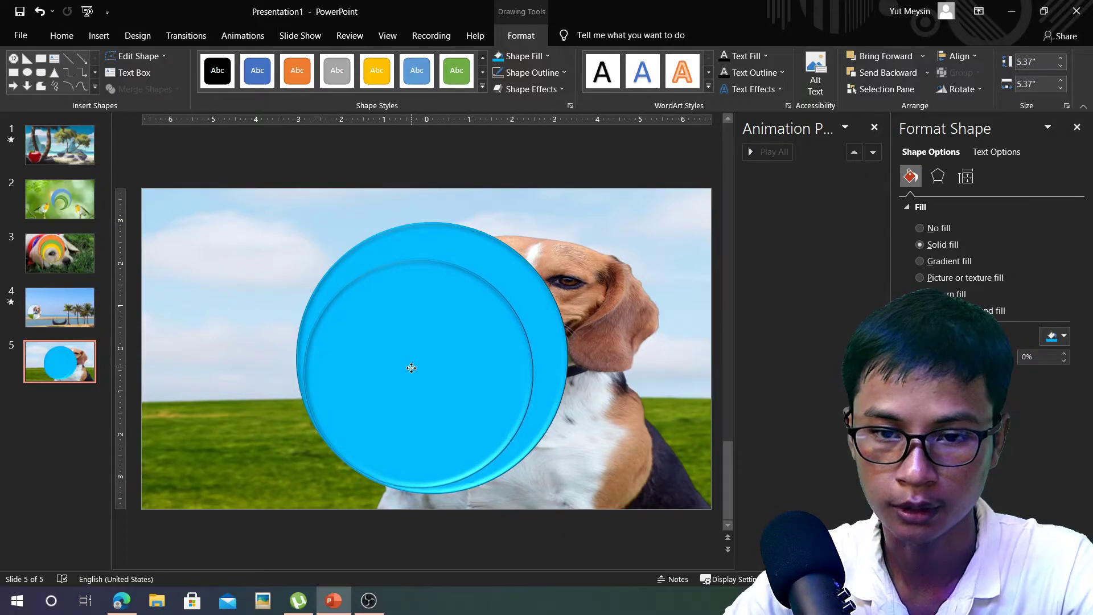
drag(411, 368, 412, 366)
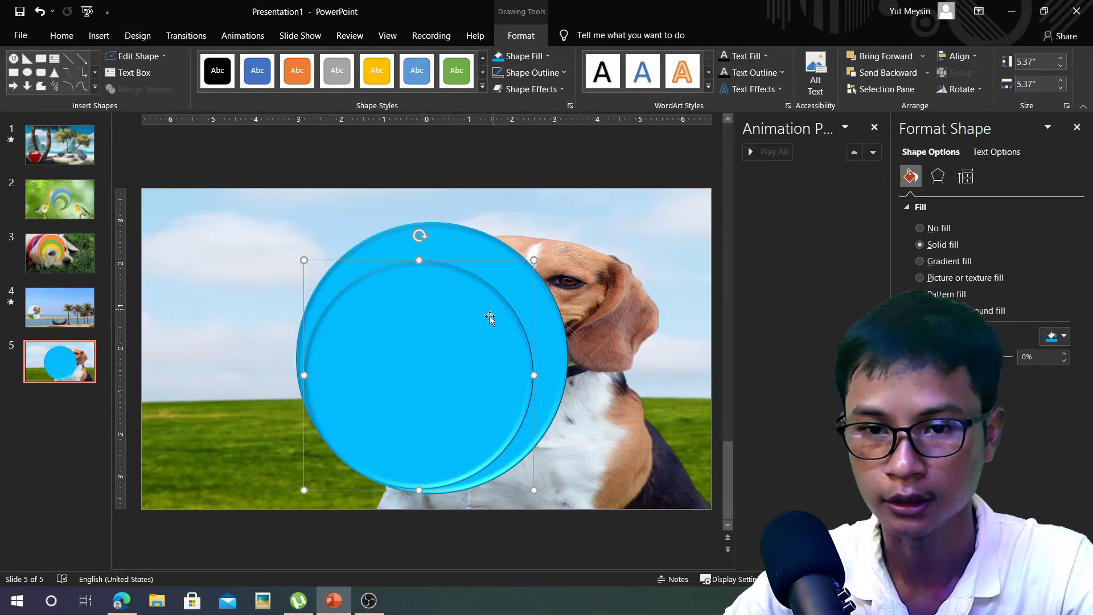
key(ctrl+z)
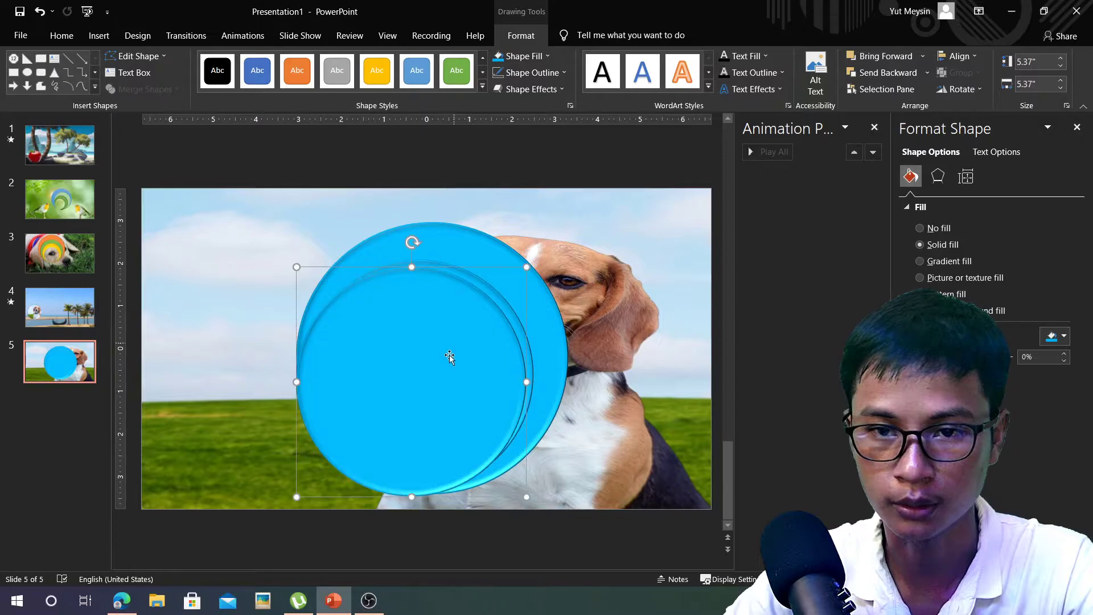
drag(449, 354, 451, 349)
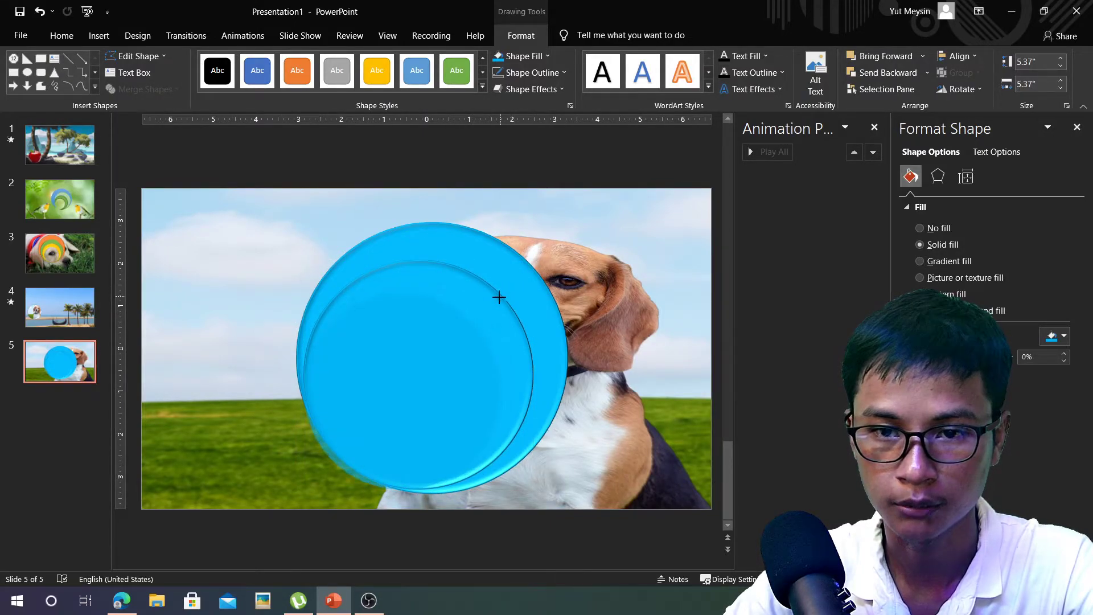
Add nested 4.51-inch and 3.75-inch copies aligned inside the other circles
drag(495, 298, 497, 297)
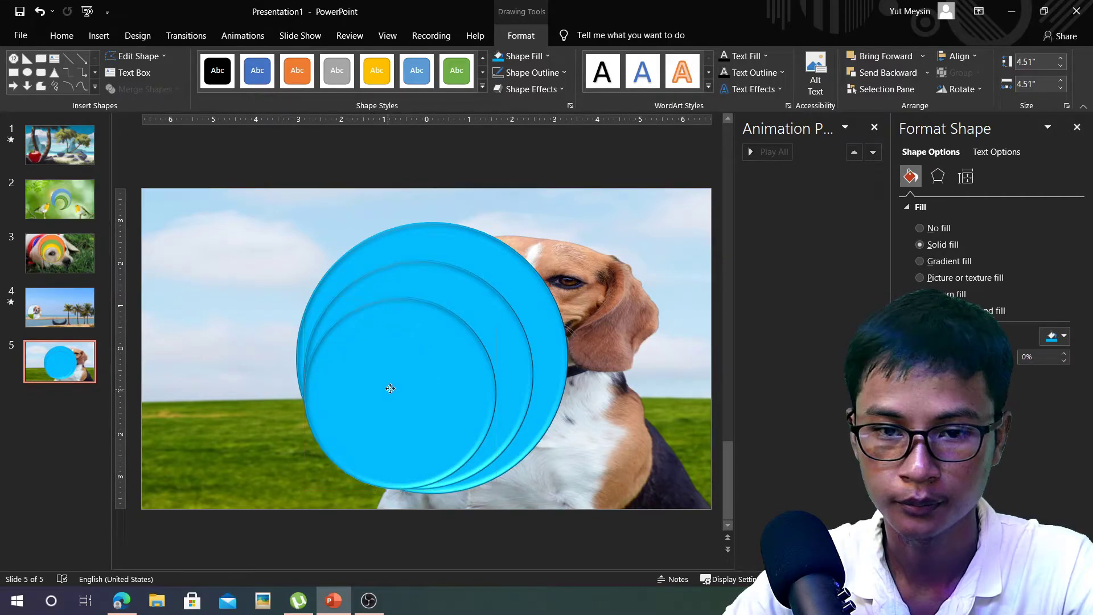
drag(390, 388, 398, 381)
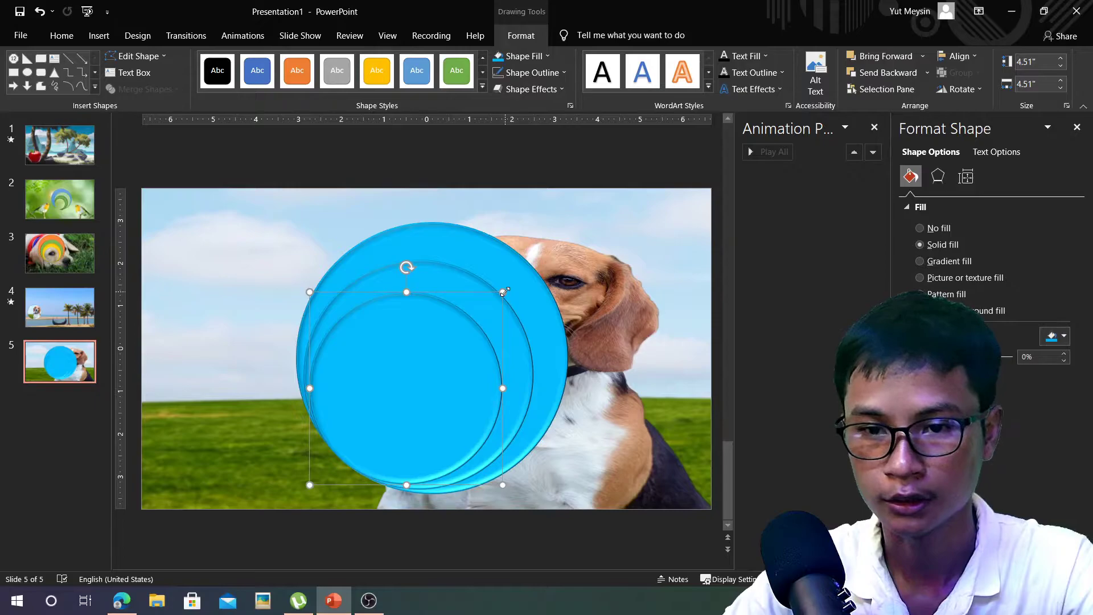
drag(463, 329, 444, 348)
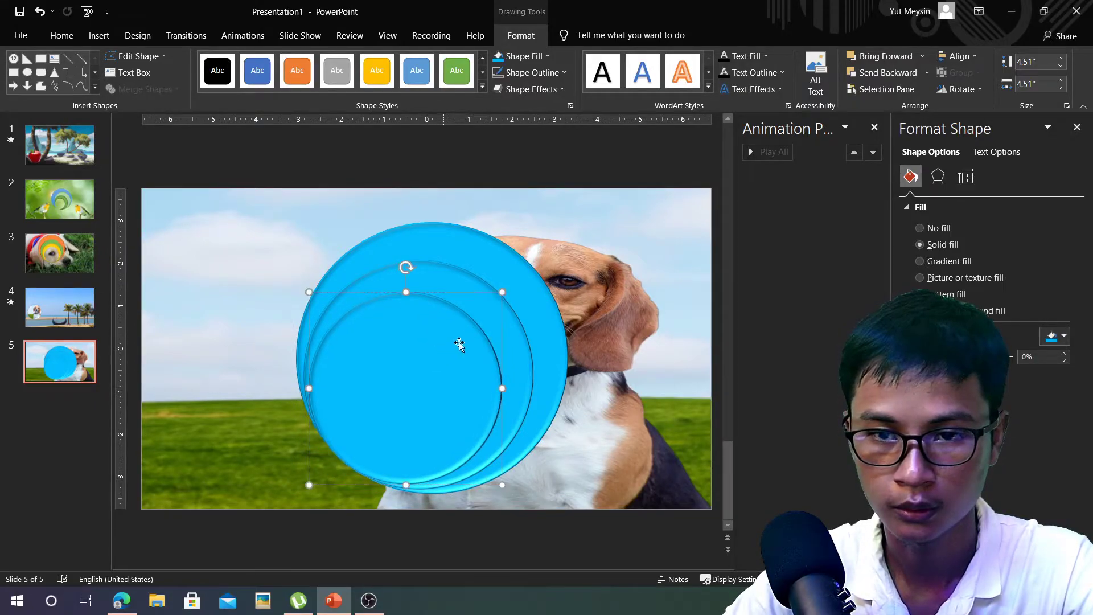
drag(498, 296, 468, 322)
drag(405, 380, 410, 374)
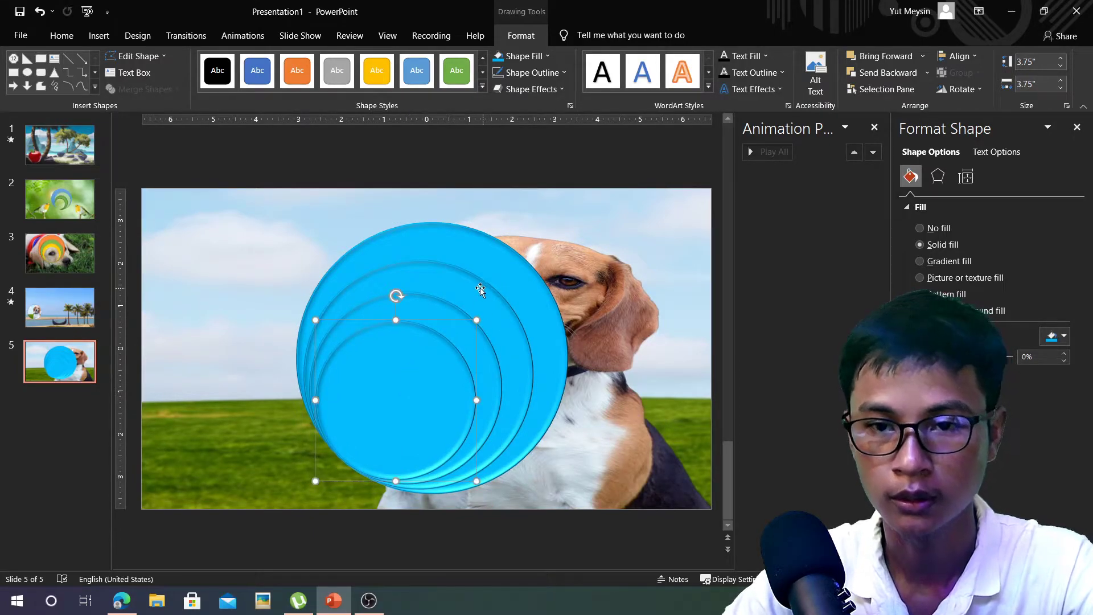
Recolour the inner circles green, yellow and light peach, from second-largest to innermost
click(419, 277)
click(546, 56)
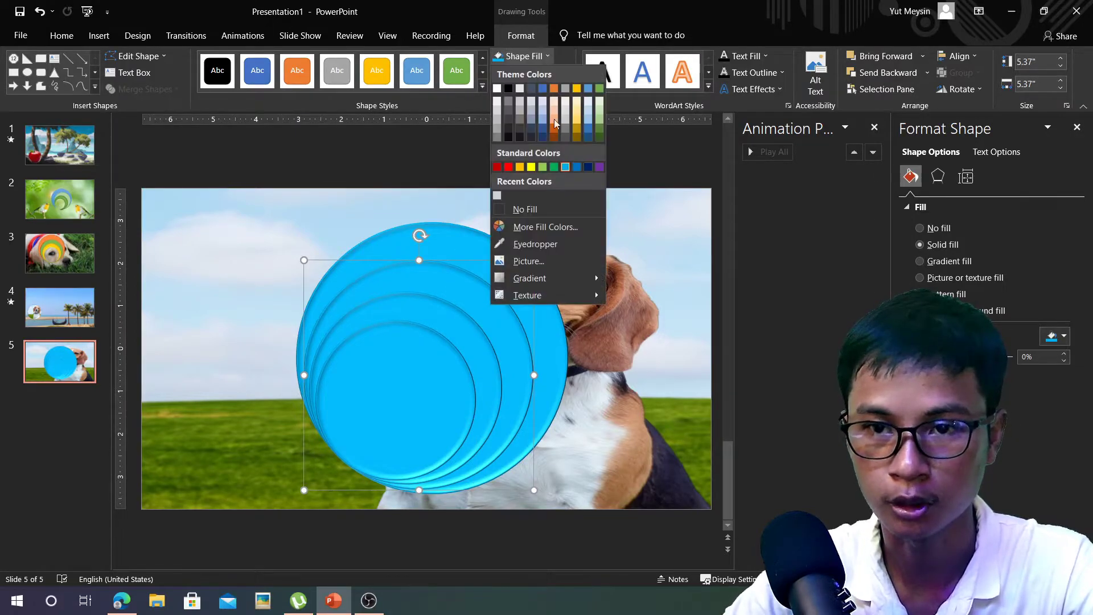
click(554, 167)
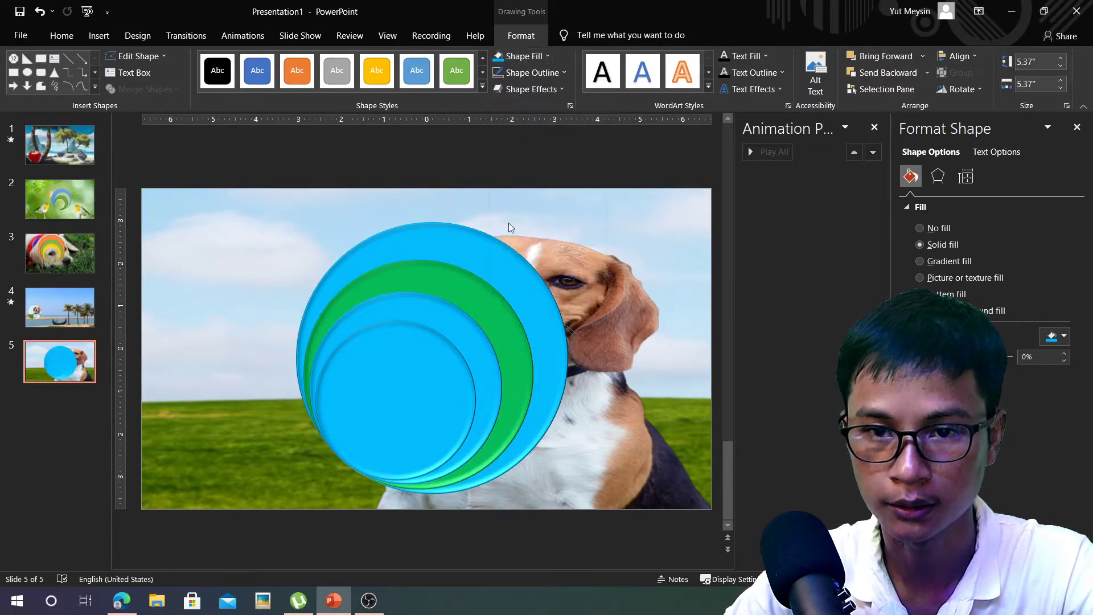
click(448, 336)
click(545, 57)
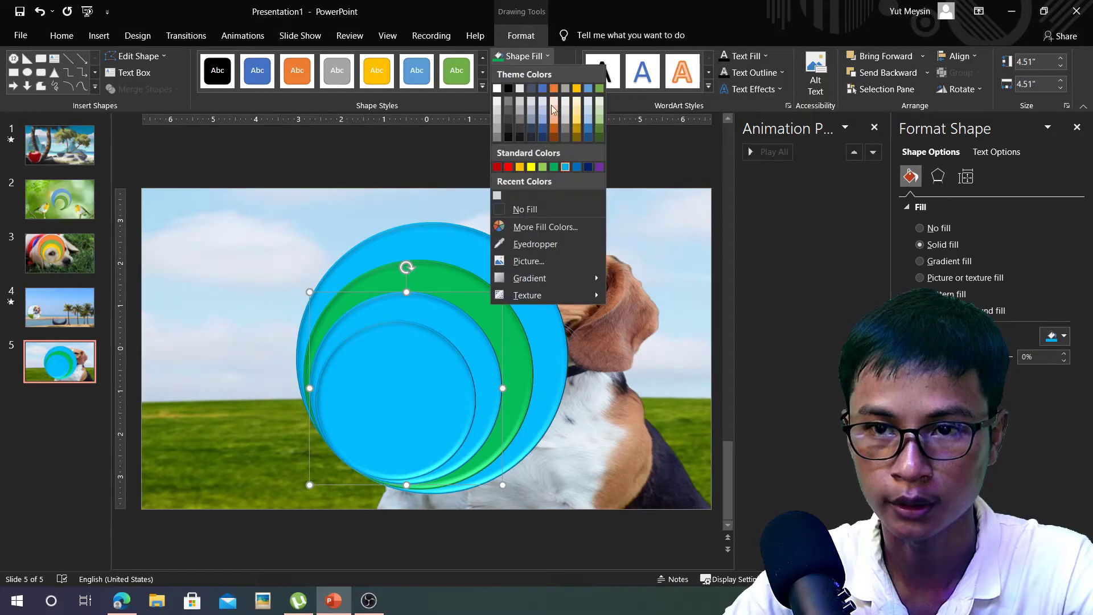
click(532, 166)
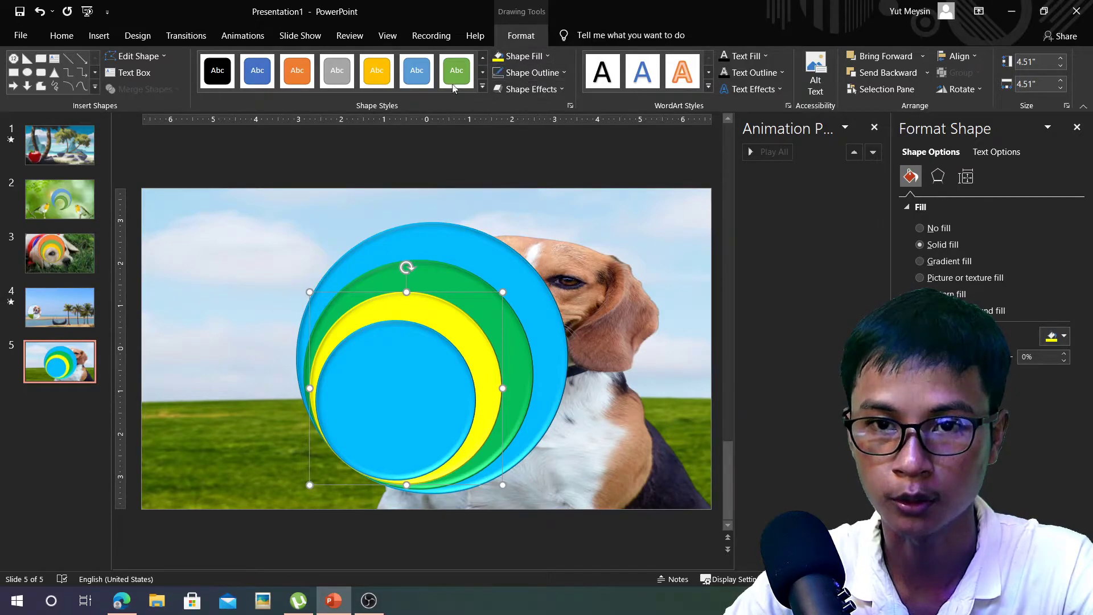
click(411, 358)
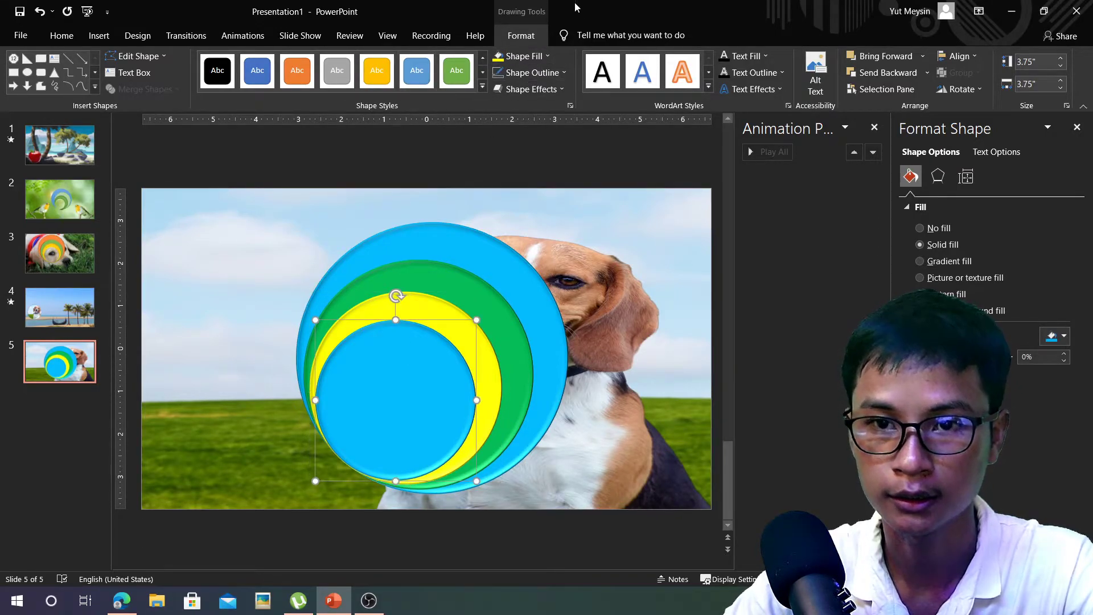
click(540, 57)
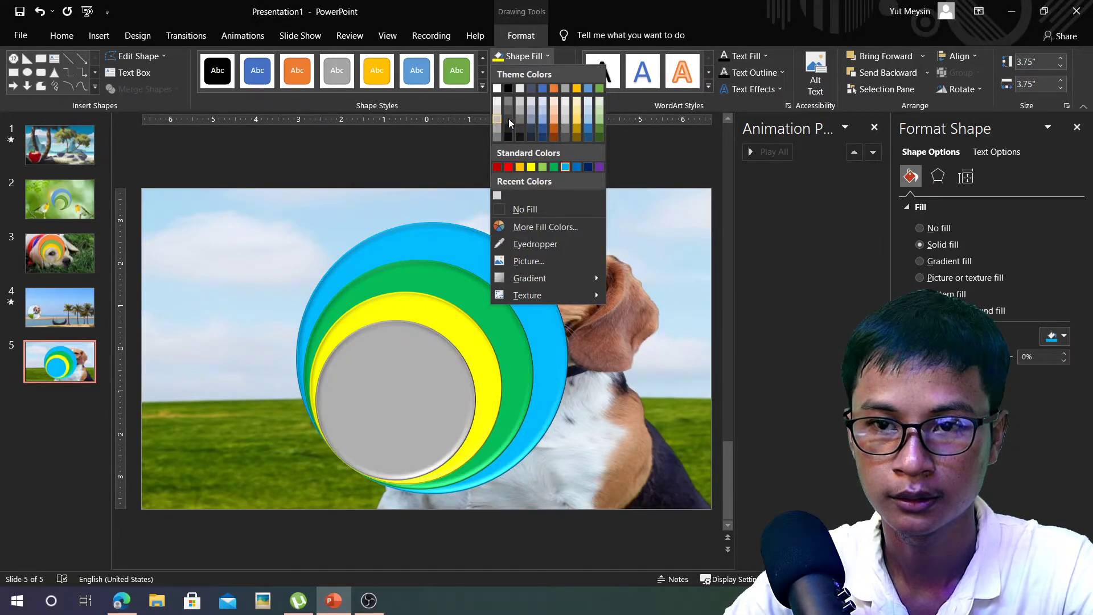
click(556, 118)
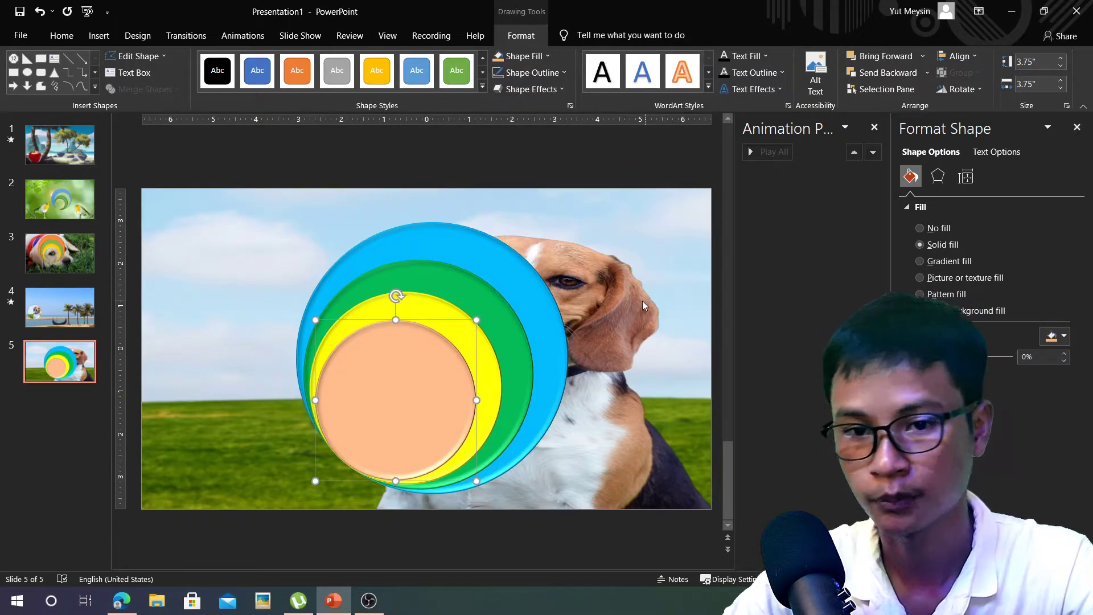
click(660, 203)
Select all four circles and fragment them with Merge Shapes
drag(664, 209, 261, 453)
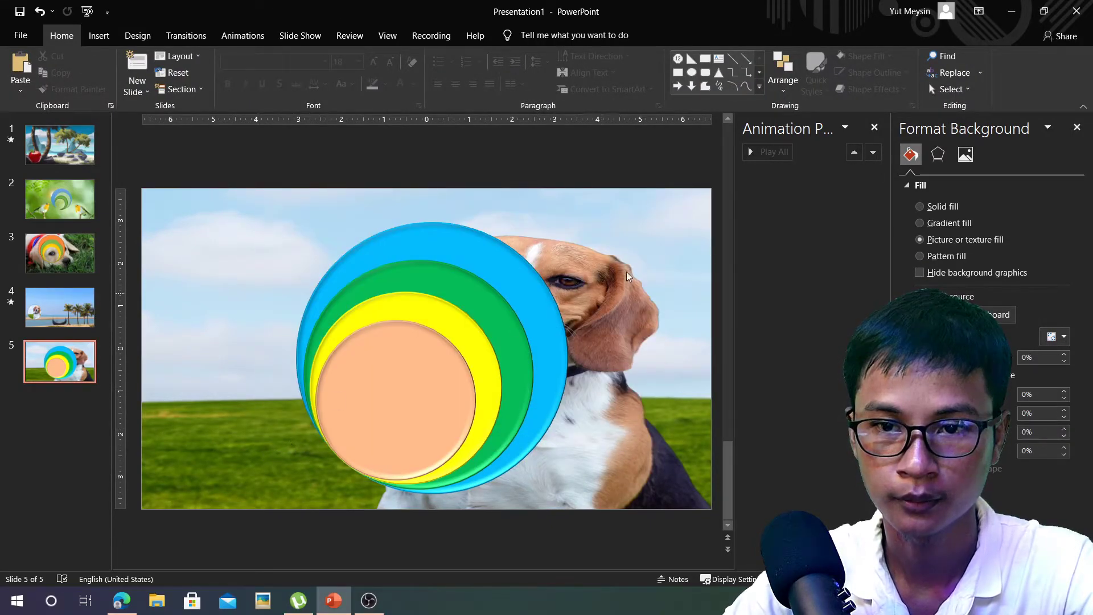
drag(626, 276, 390, 390)
key(ctrl+a)
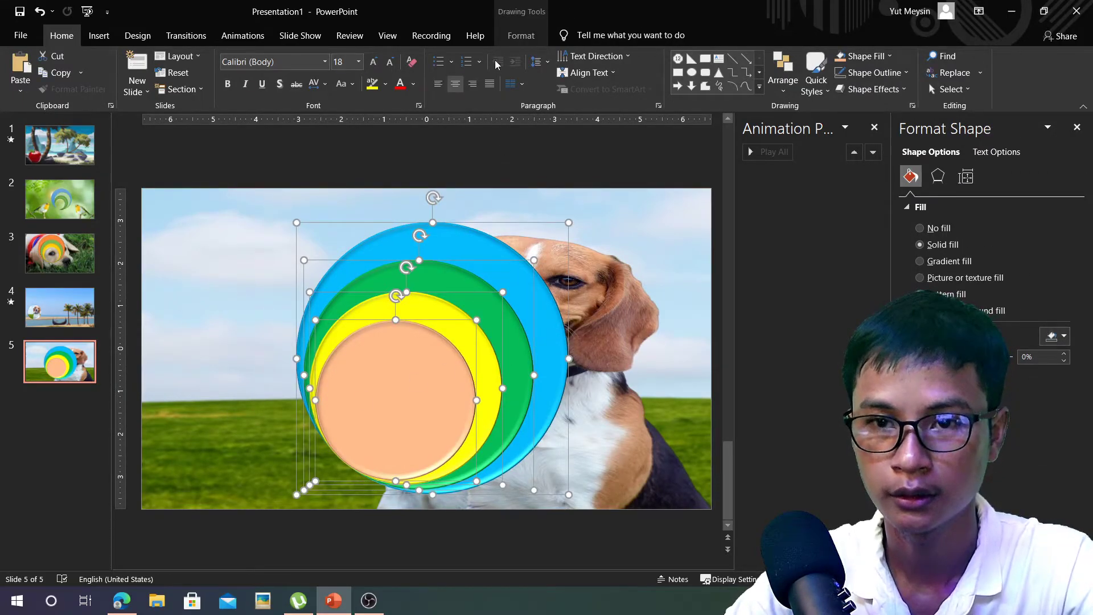
click(520, 35)
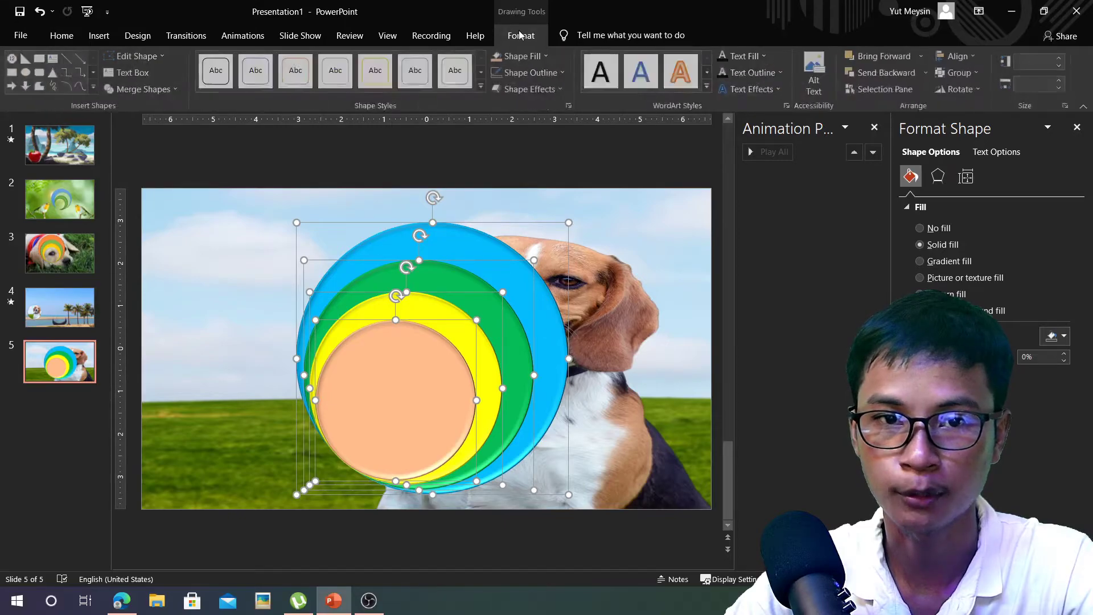
click(173, 90)
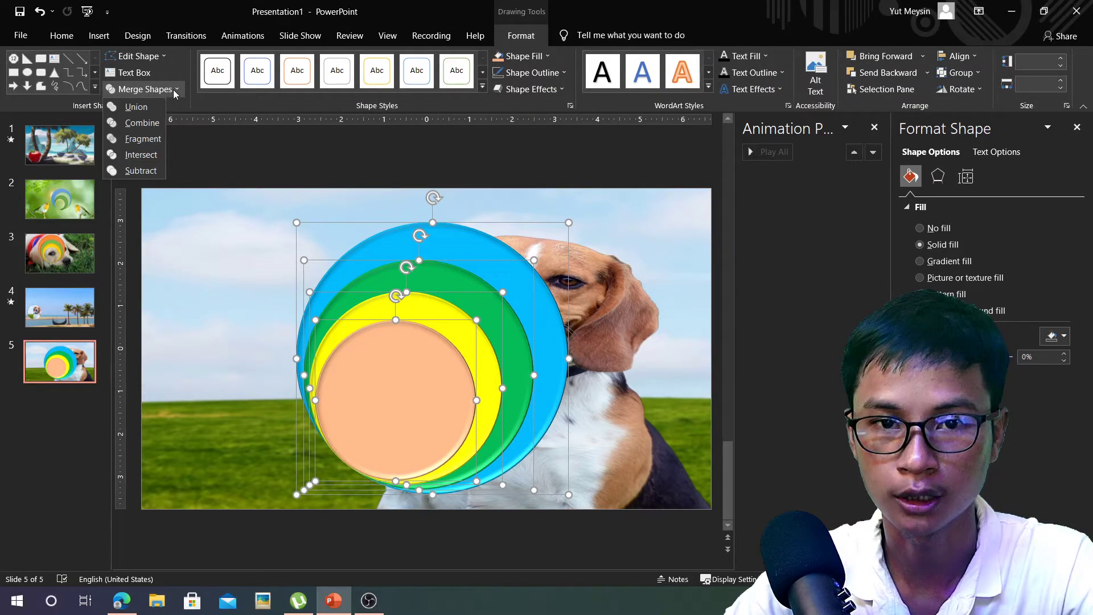
click(148, 140)
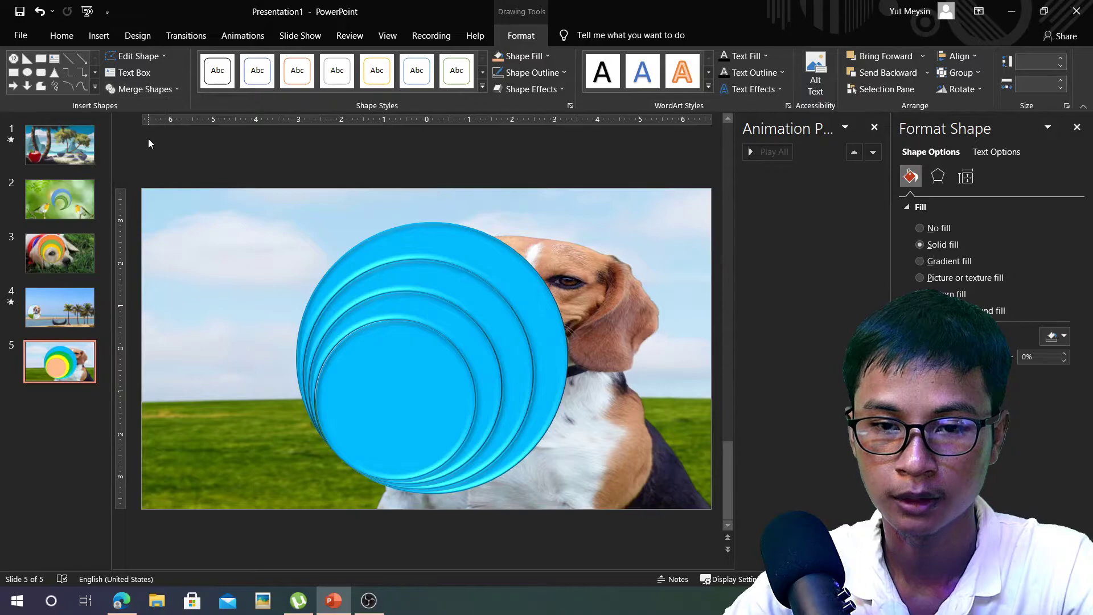
Drag the innermost disc out and delete it, leaving three crescent rings
click(641, 340)
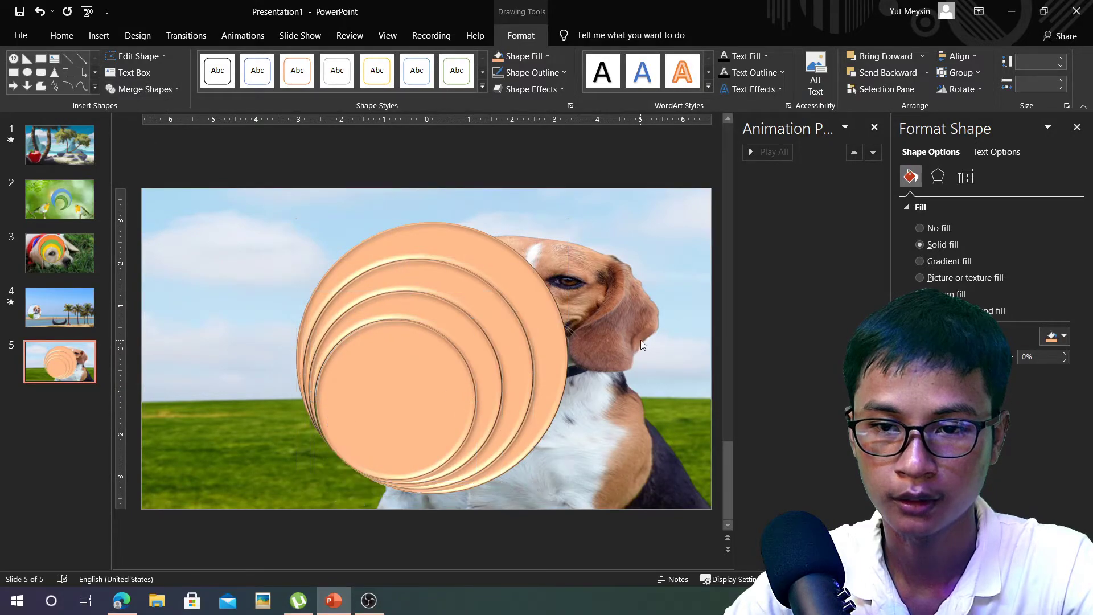
click(409, 373)
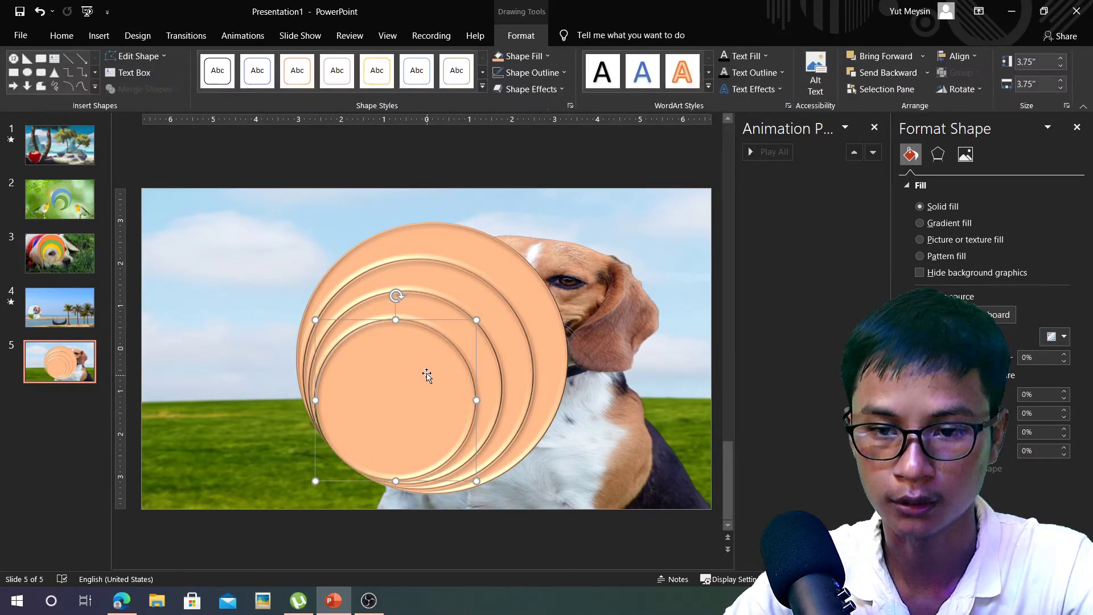
drag(409, 373, 259, 451)
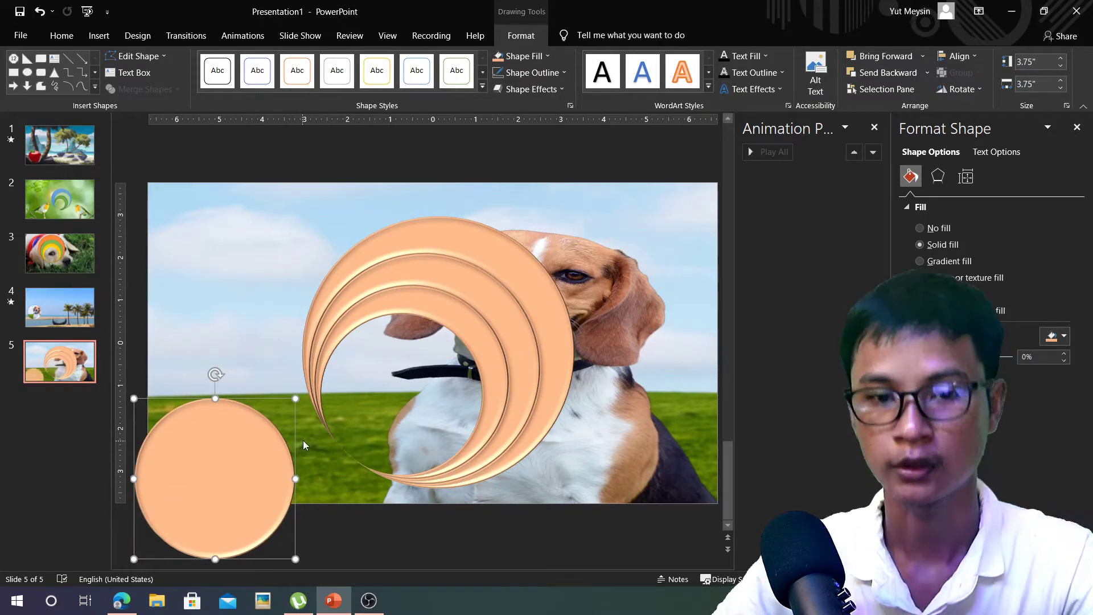
key(Delete)
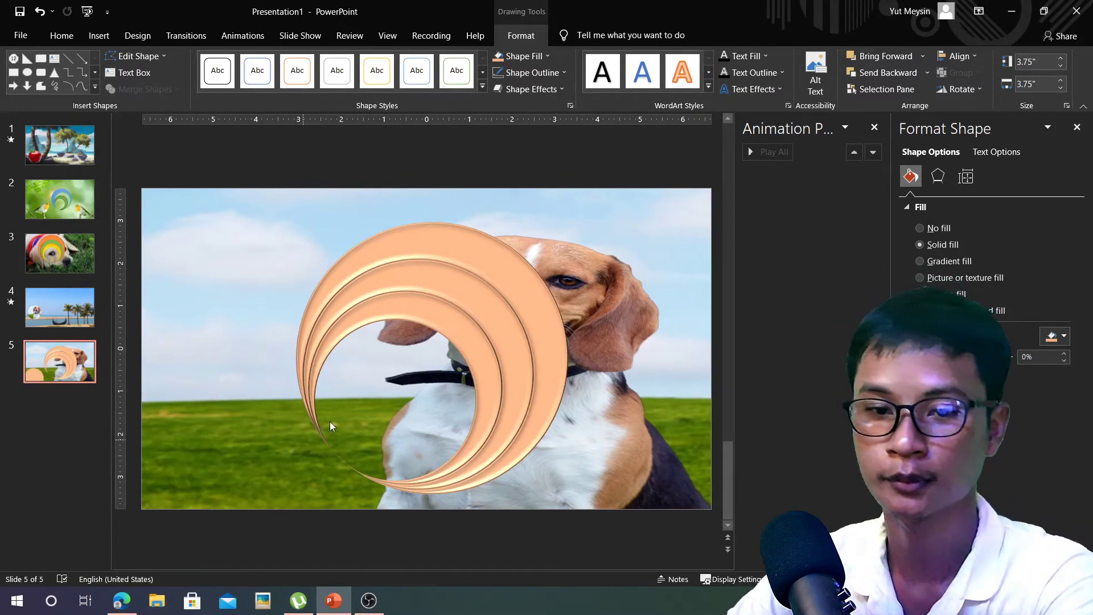
Fill the middle crescent yellow and the inner crescent green
click(479, 301)
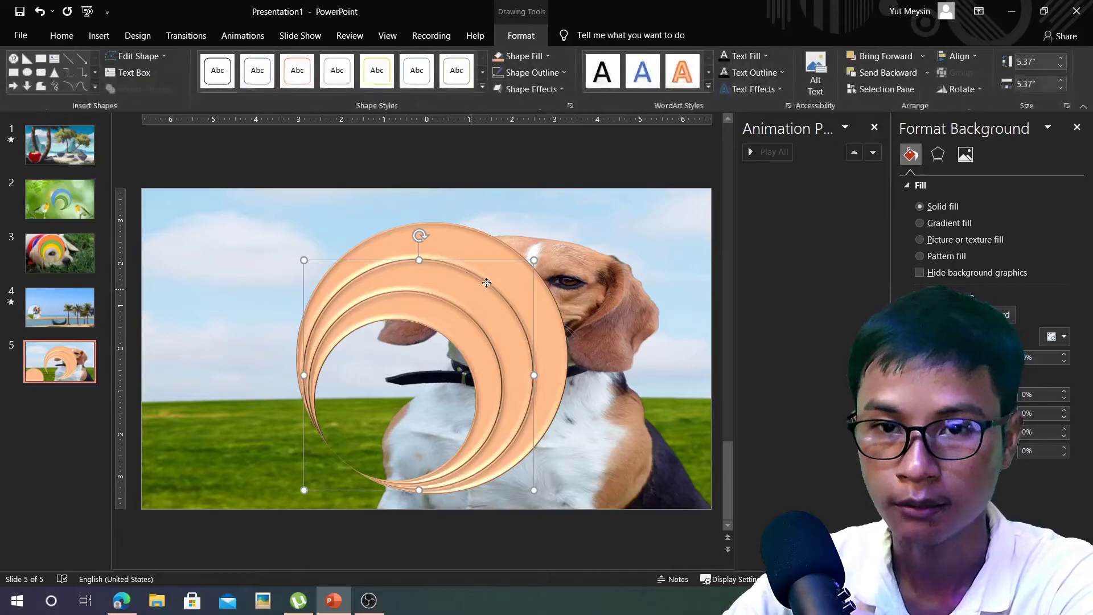
click(545, 57)
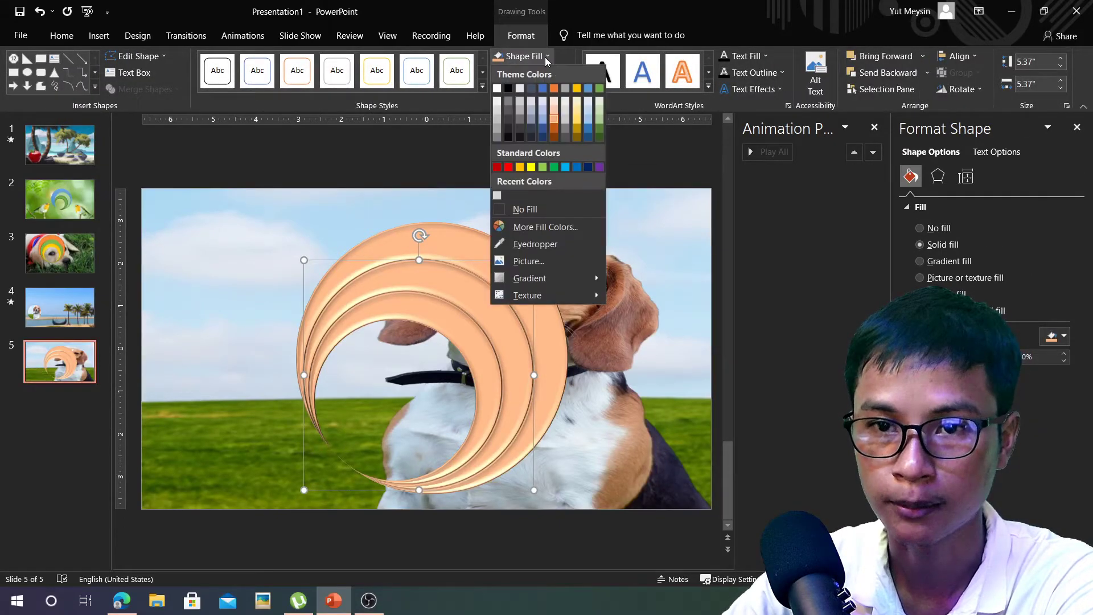
click(532, 167)
click(548, 57)
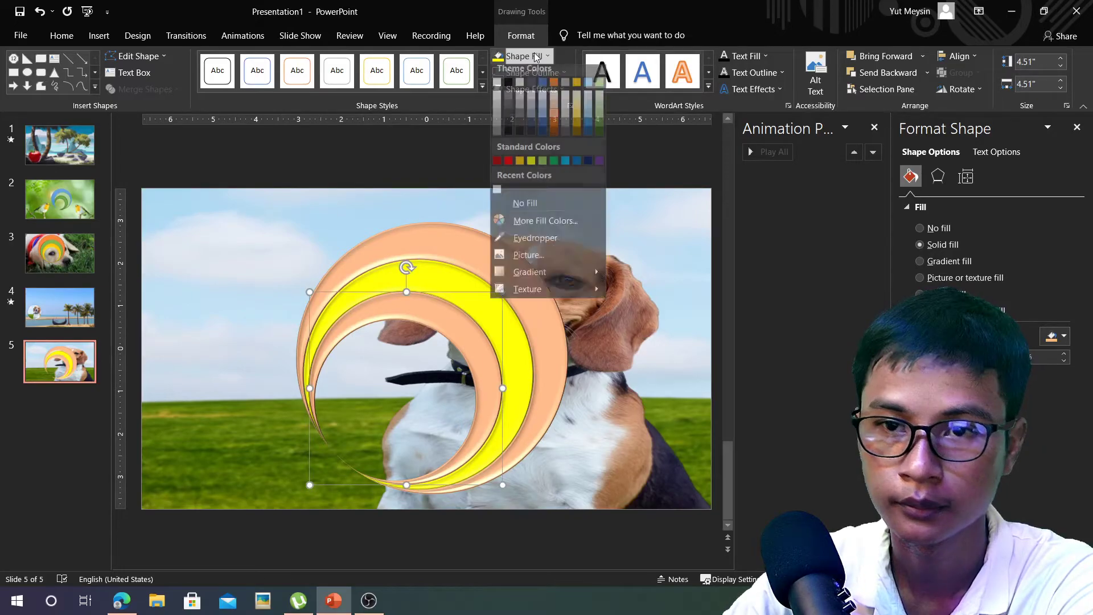
click(554, 167)
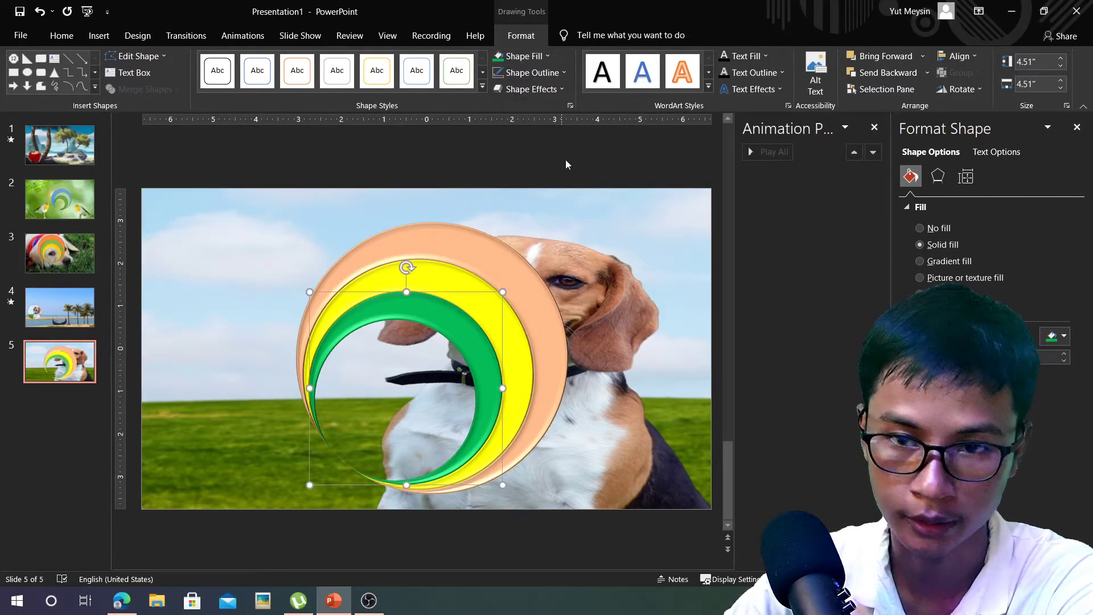
click(644, 380)
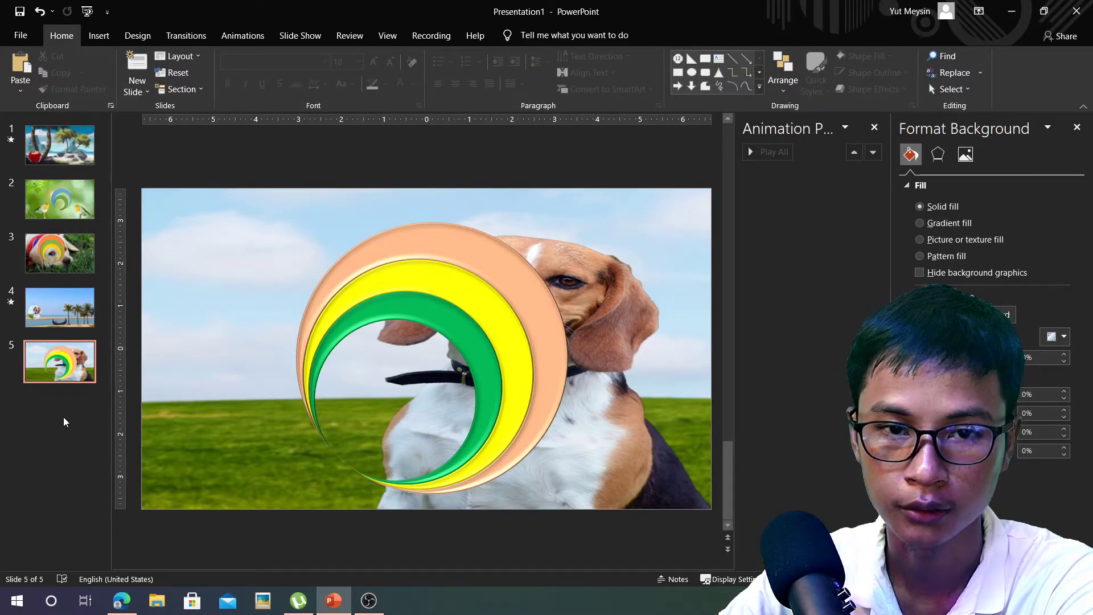
Compare with slides 3 and 2, then return to slide 5
click(56, 253)
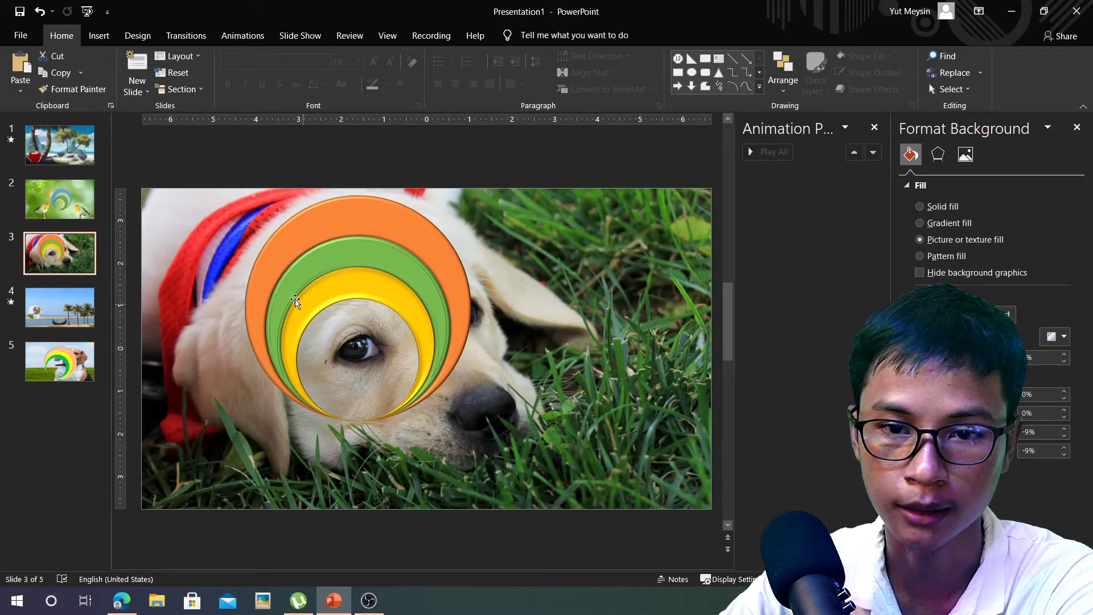
click(60, 199)
click(62, 380)
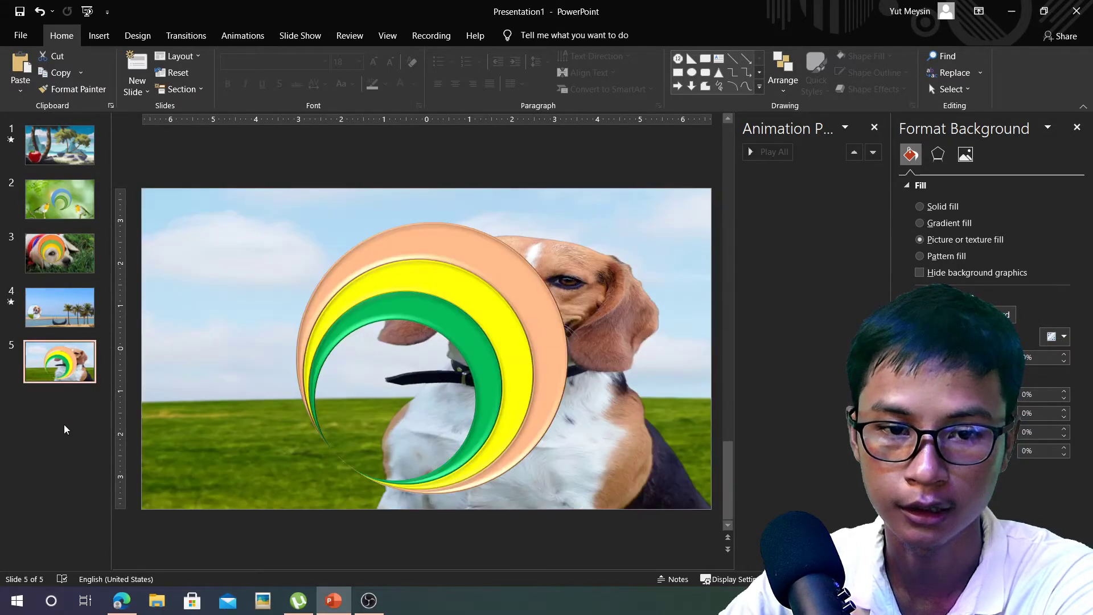
click(67, 427)
Add slide 6 and delete its body and title placeholders
key(Return)
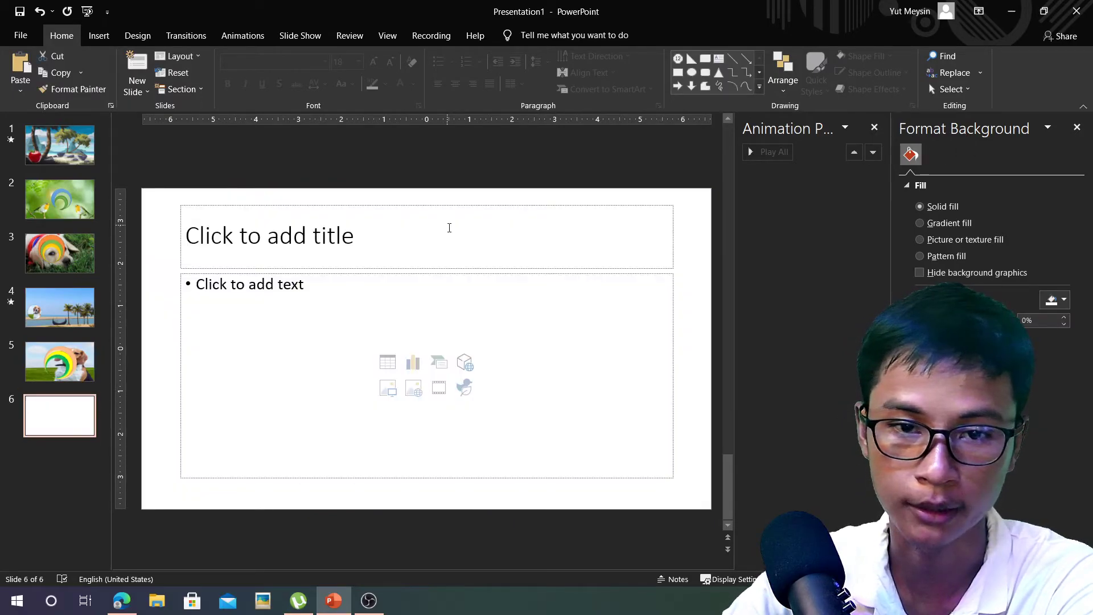
click(451, 274)
key(Delete)
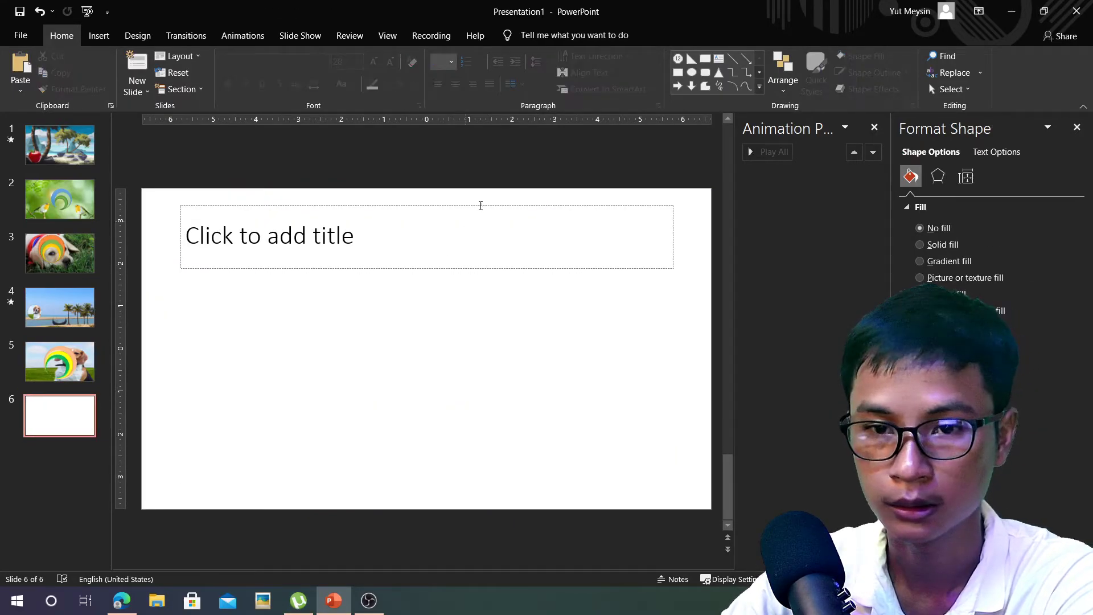
click(480, 206)
key(Delete)
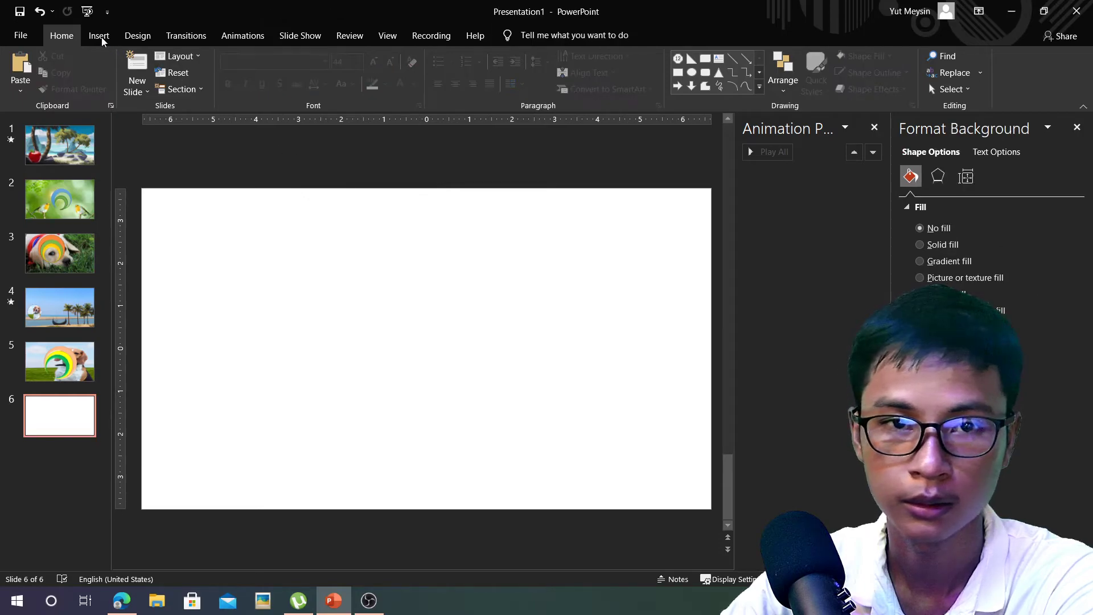
Draw a large 5.21-inch blue circle and centre it on the slide
click(100, 37)
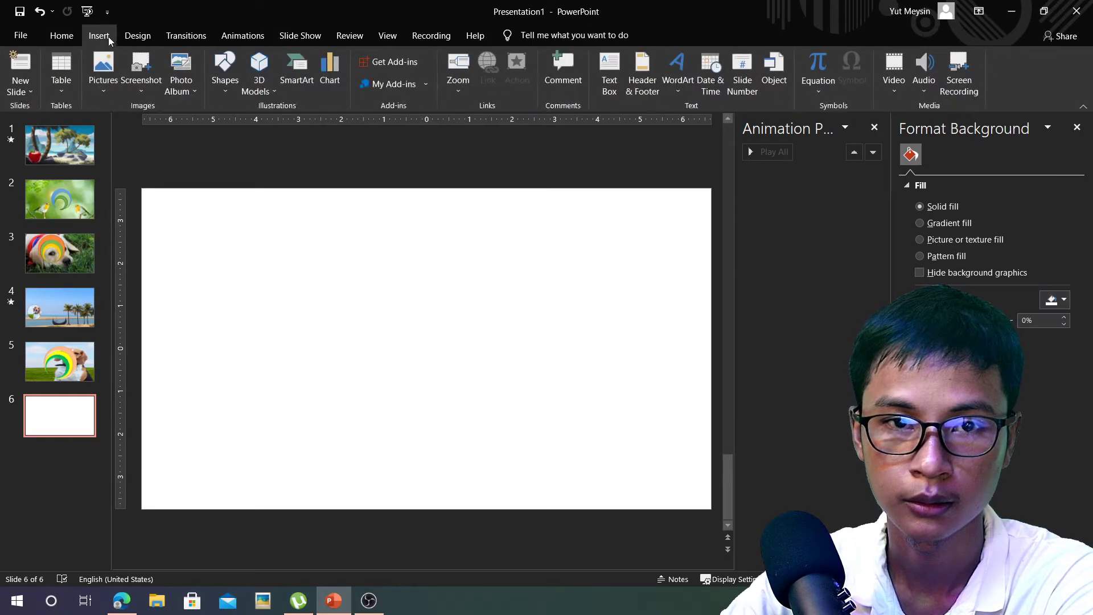
click(225, 94)
click(313, 122)
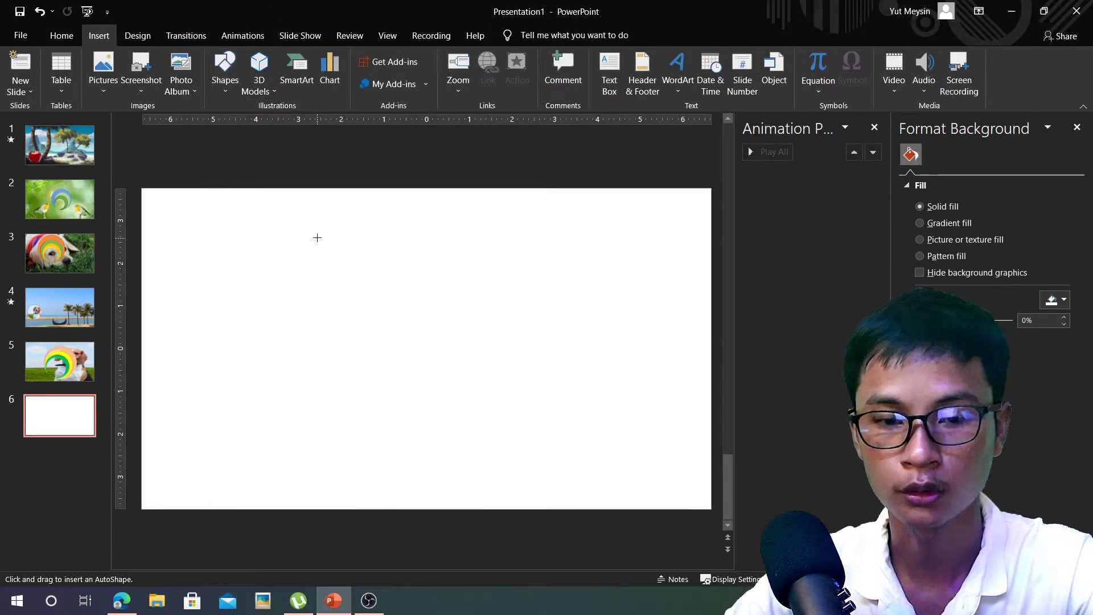
drag(301, 210, 525, 433)
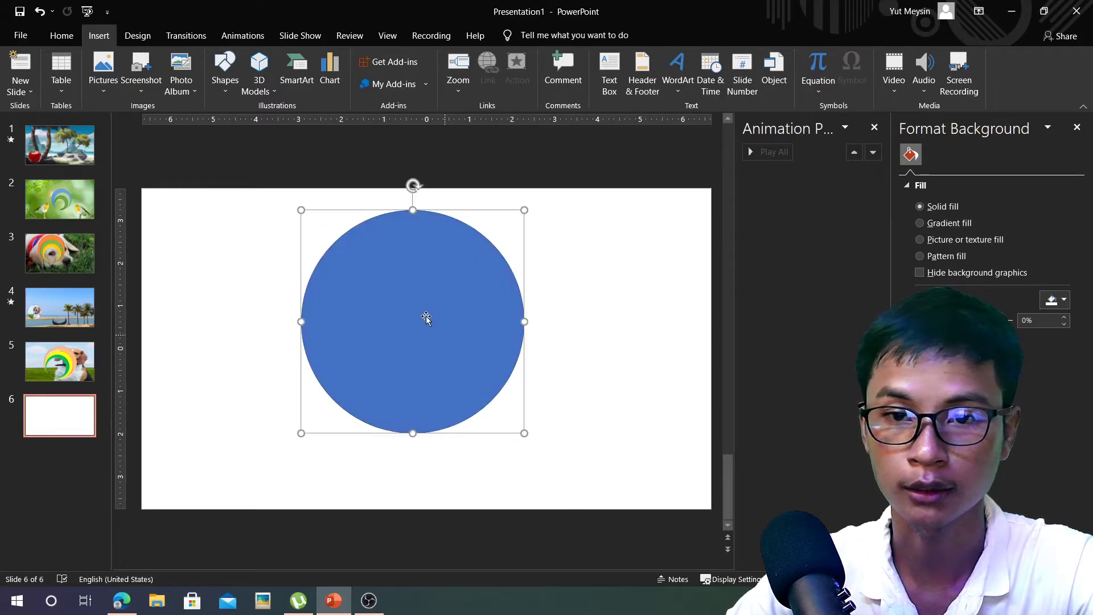
mouse_move(408, 305)
mouse_down()
mouse_move(441, 322)
mouse_move(422, 314)
mouse_move(423, 329)
mouse_move(433, 290)
mouse_move(441, 313)
mouse_move(440, 300)
mouse_up()
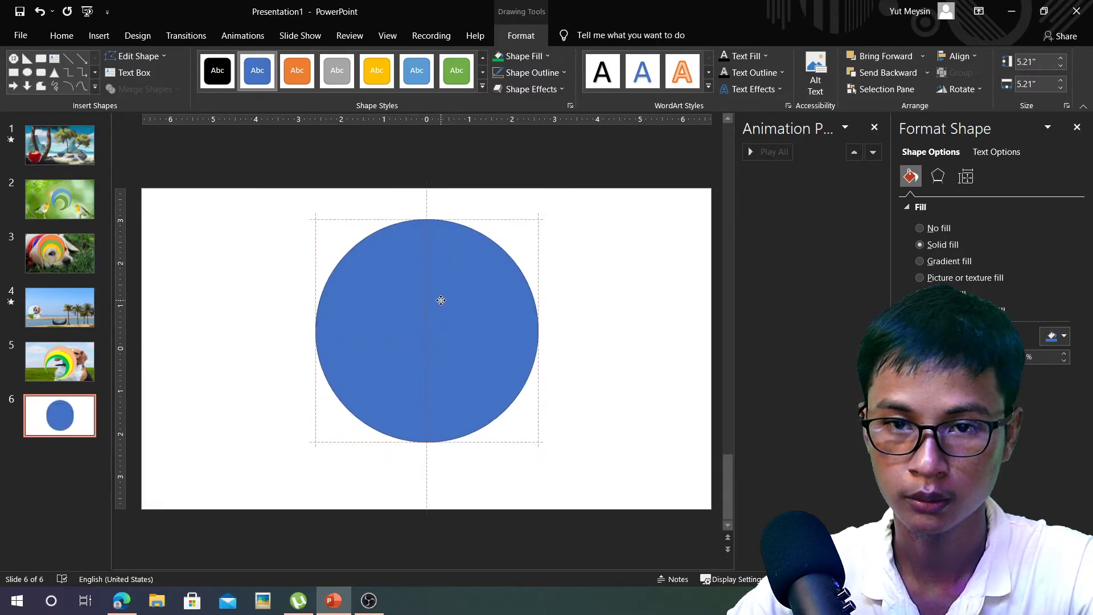
Add centred copies of 4.47, 3.87 and 3.2 inches resting on the big circle's bottom, then select all
drag(532, 219, 506, 258)
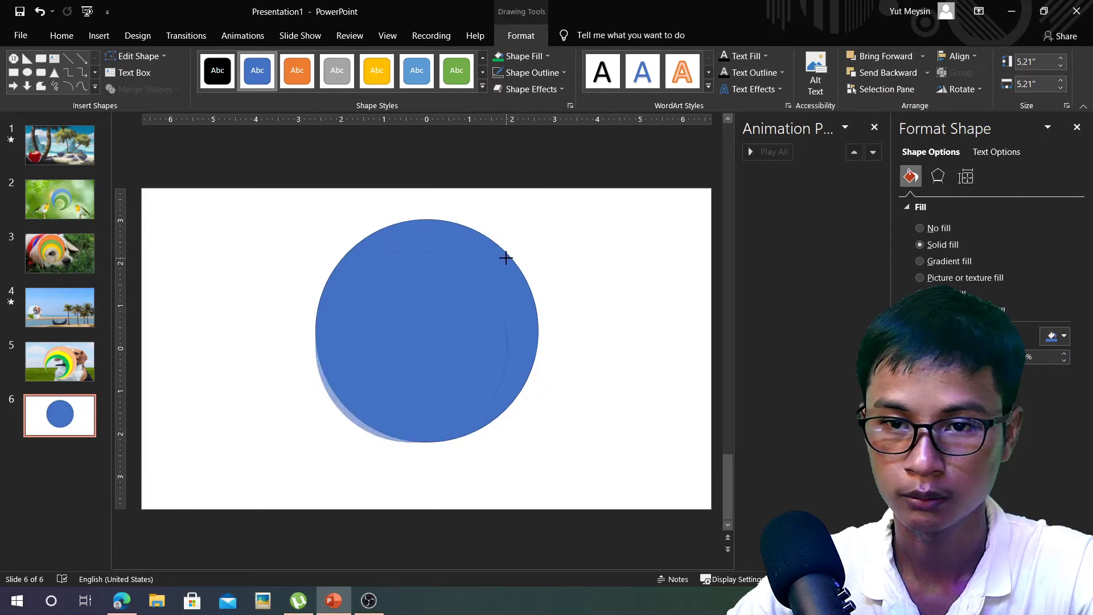
drag(409, 330, 426, 330)
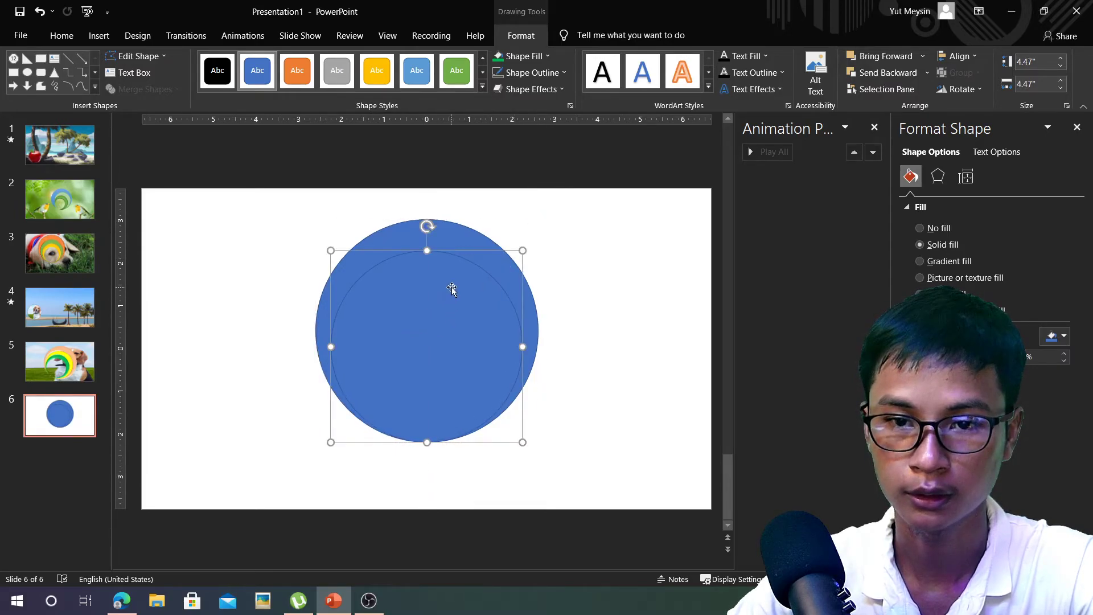
drag(456, 288, 437, 313)
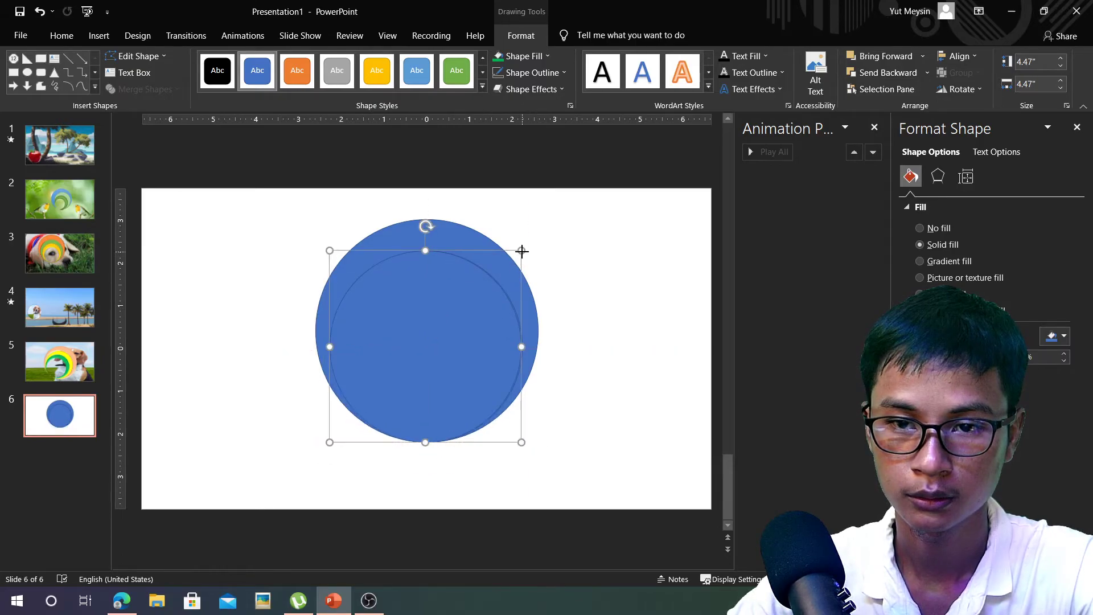
drag(521, 251, 496, 277)
mouse_move(426, 333)
mouse_down()
mouse_move(432, 344)
mouse_move(435, 328)
mouse_up()
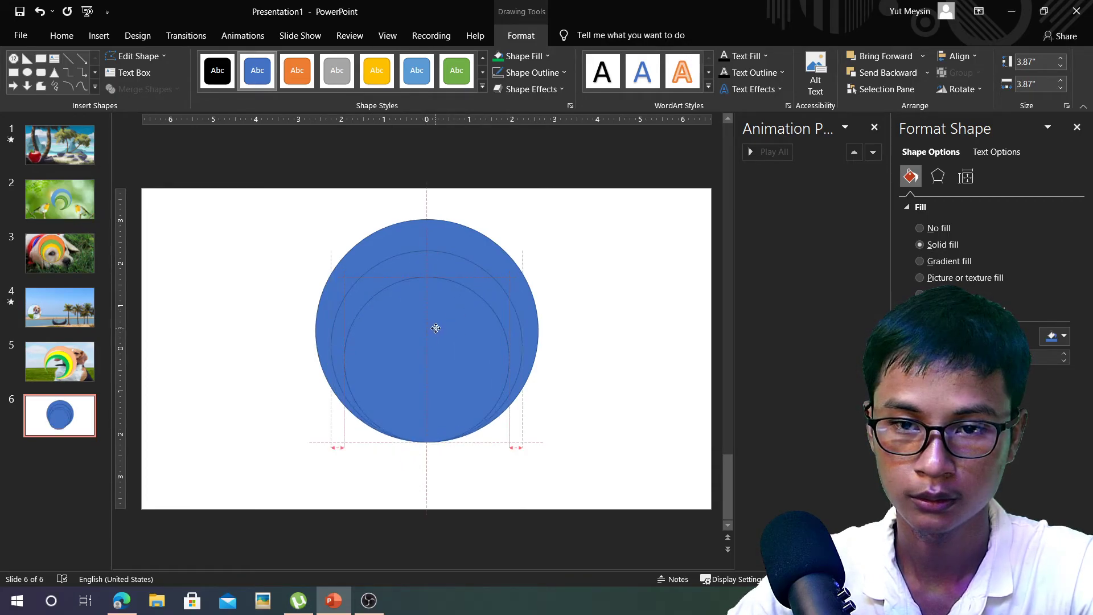
drag(510, 278, 499, 288)
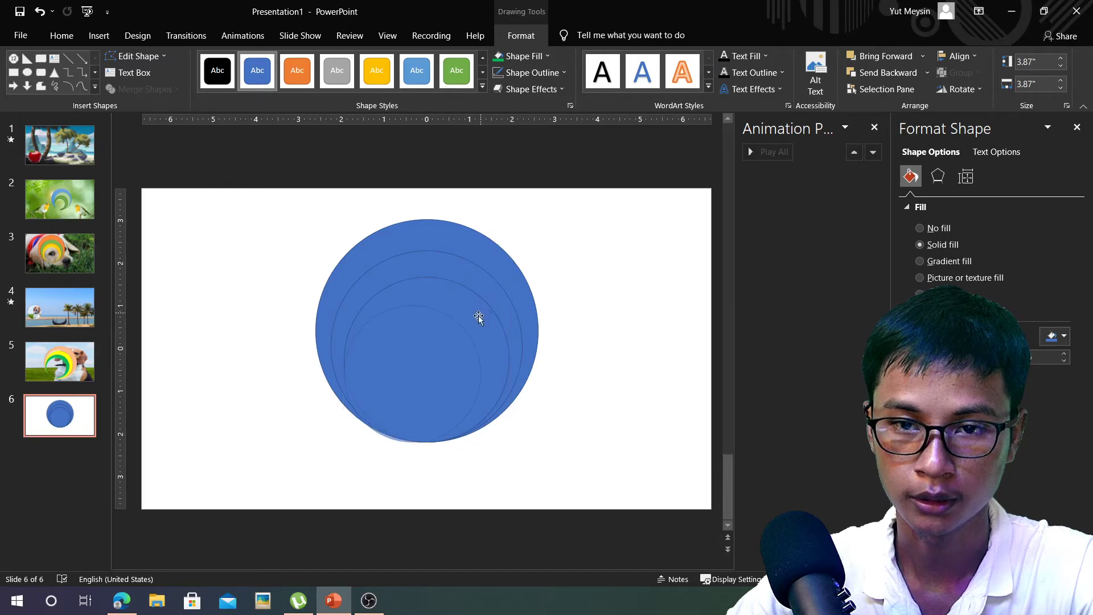
drag(411, 364, 427, 362)
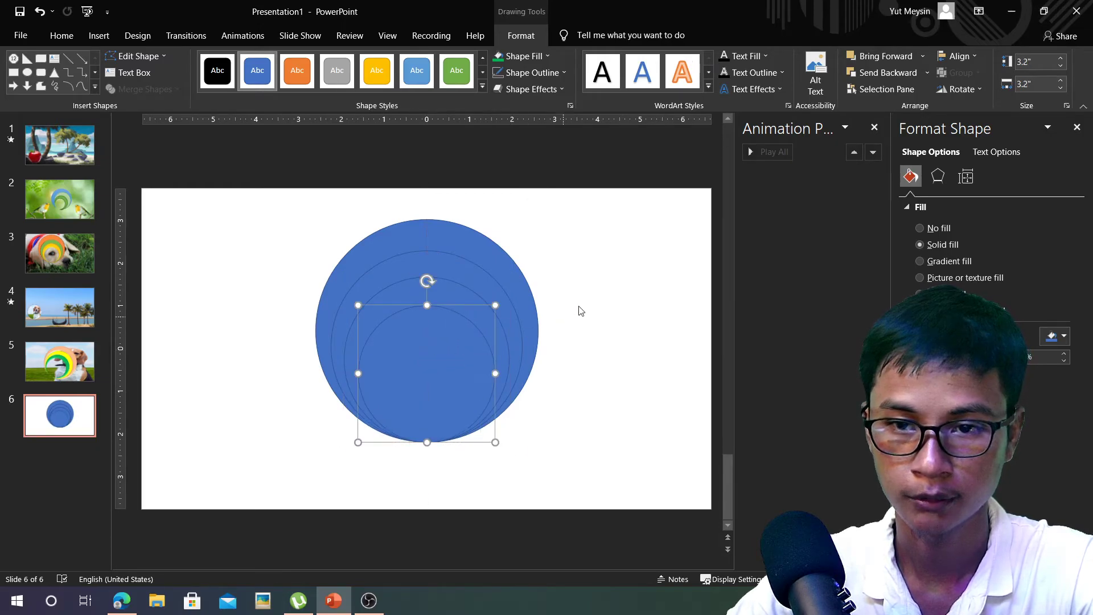
key(ctrl+a)
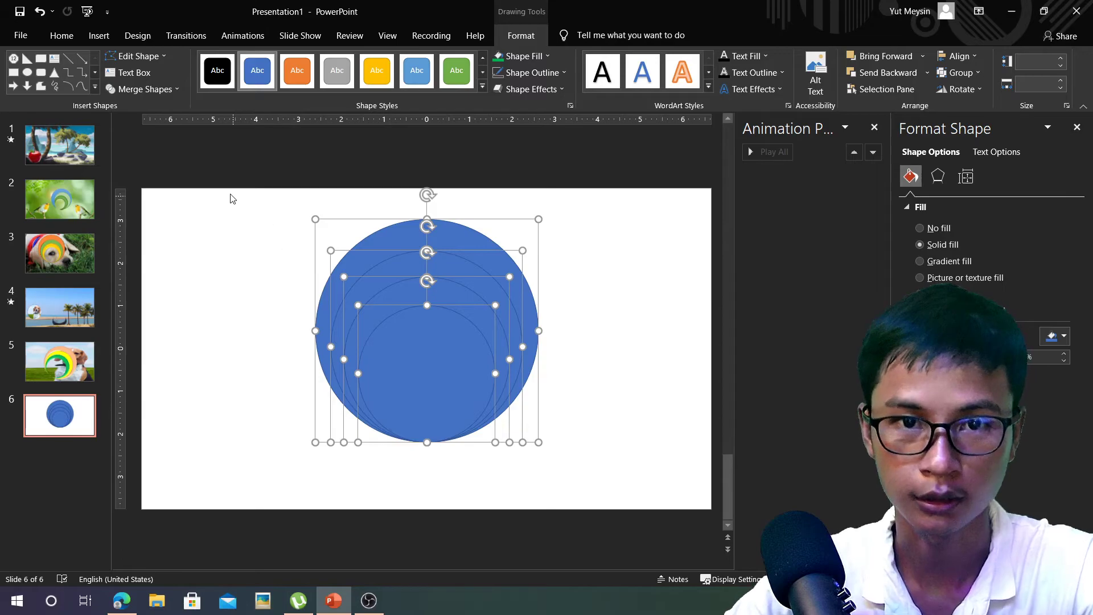
Fragment the stacked circles and delete the innermost 3.2-inch disc to leave a white centre
click(171, 89)
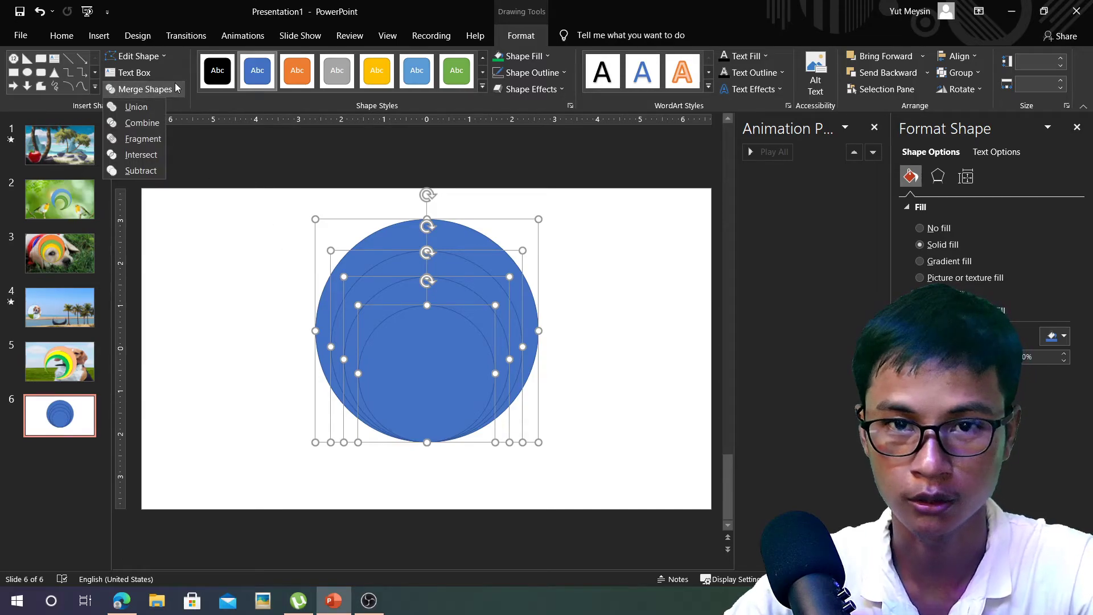
click(143, 139)
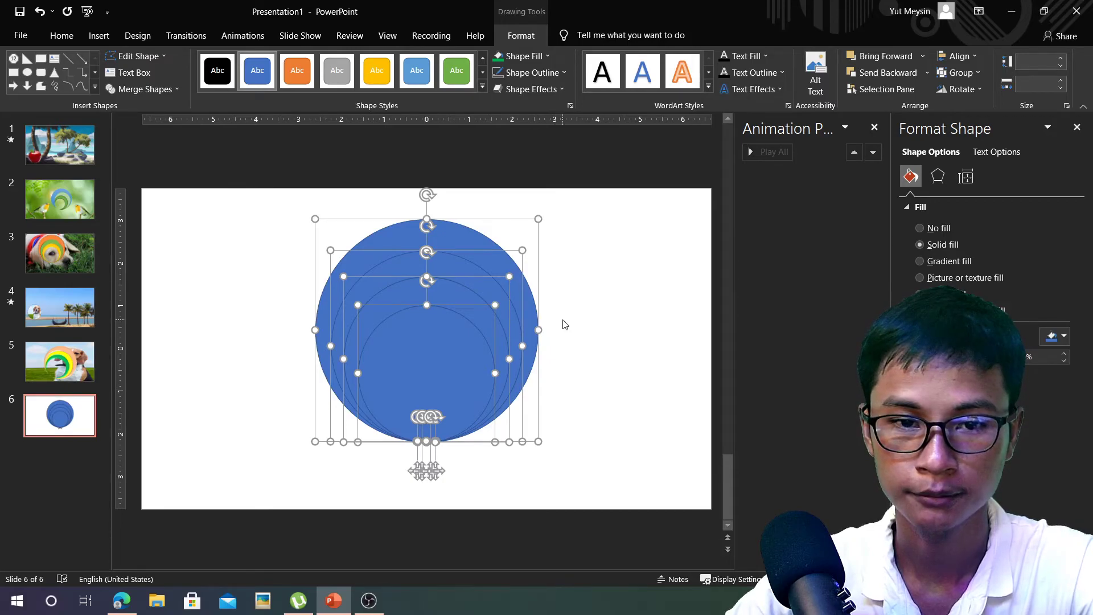
click(561, 363)
click(433, 354)
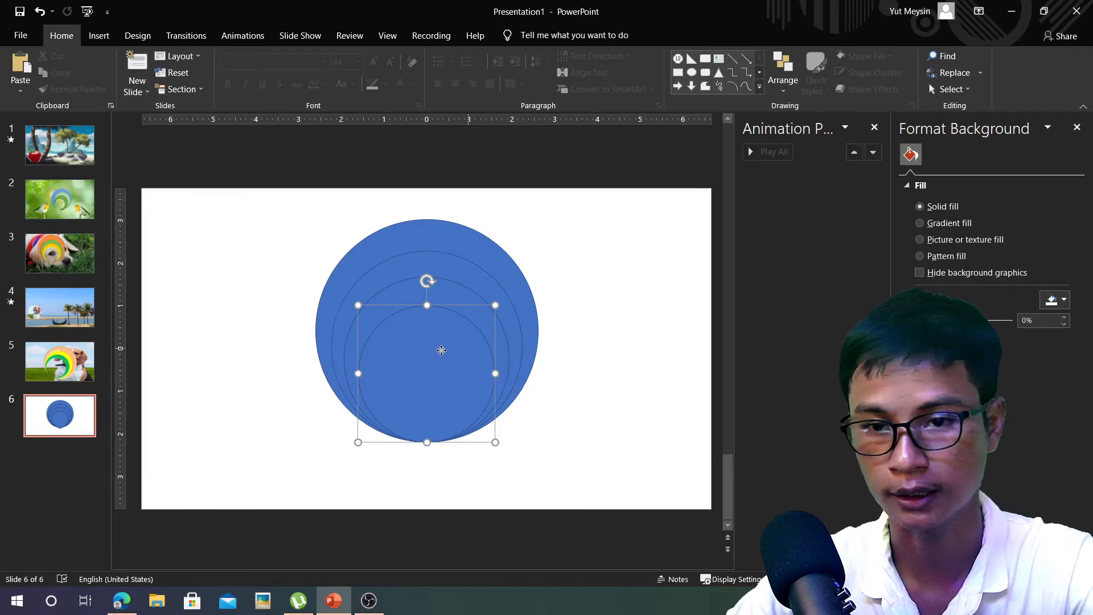
drag(441, 351, 238, 413)
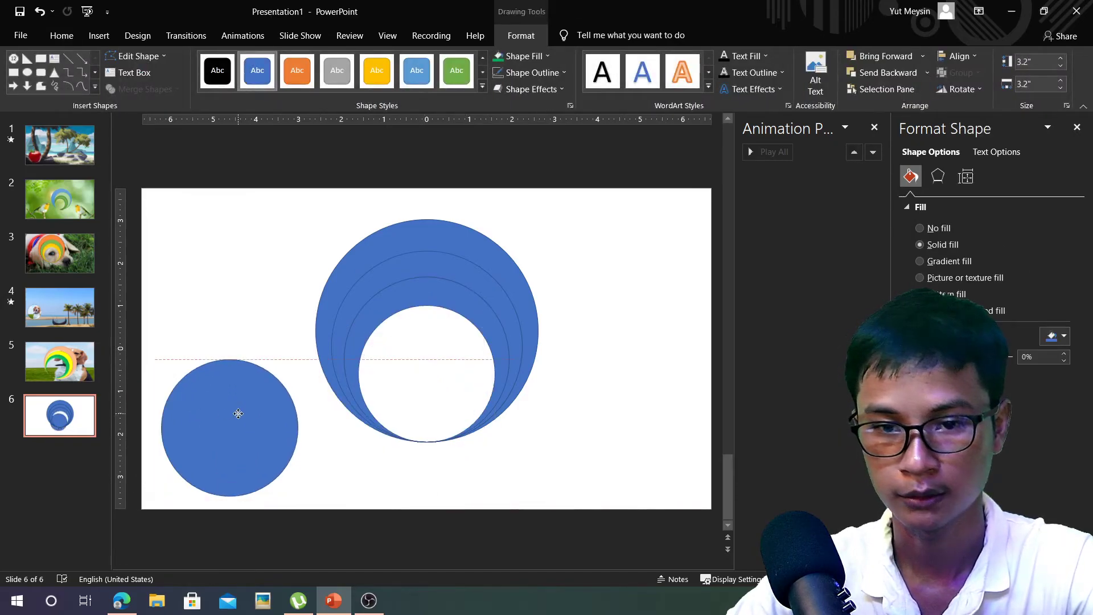
key(Delete)
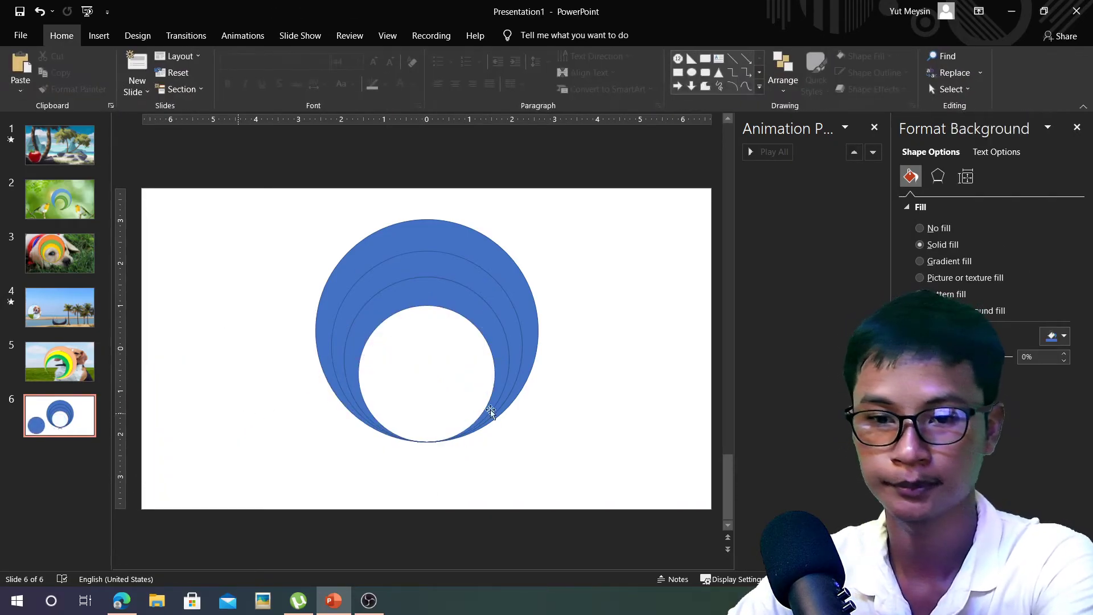
click(458, 297)
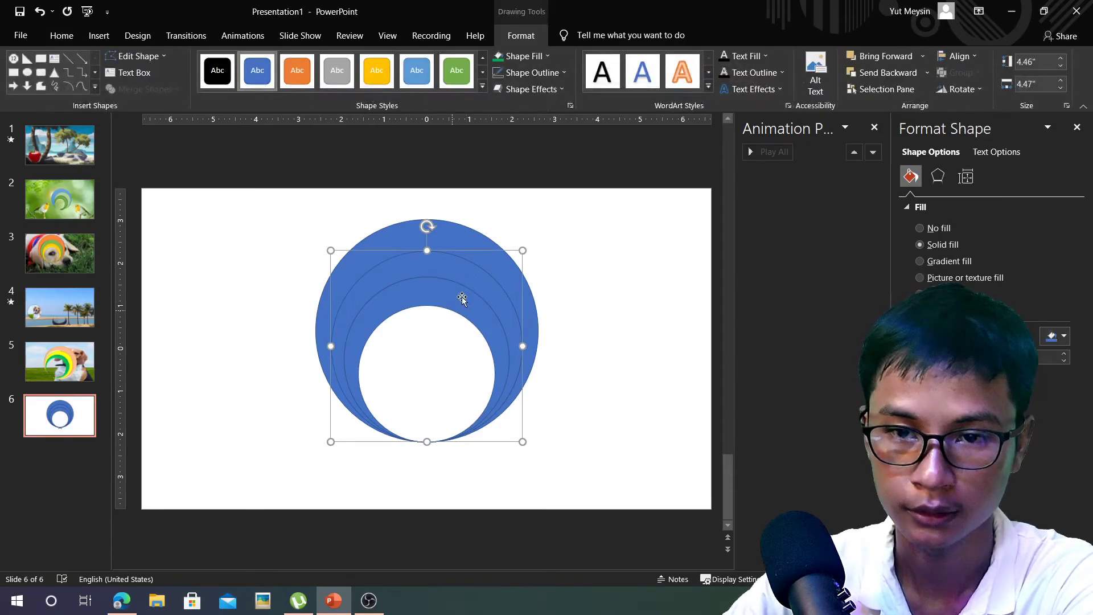
click(464, 240)
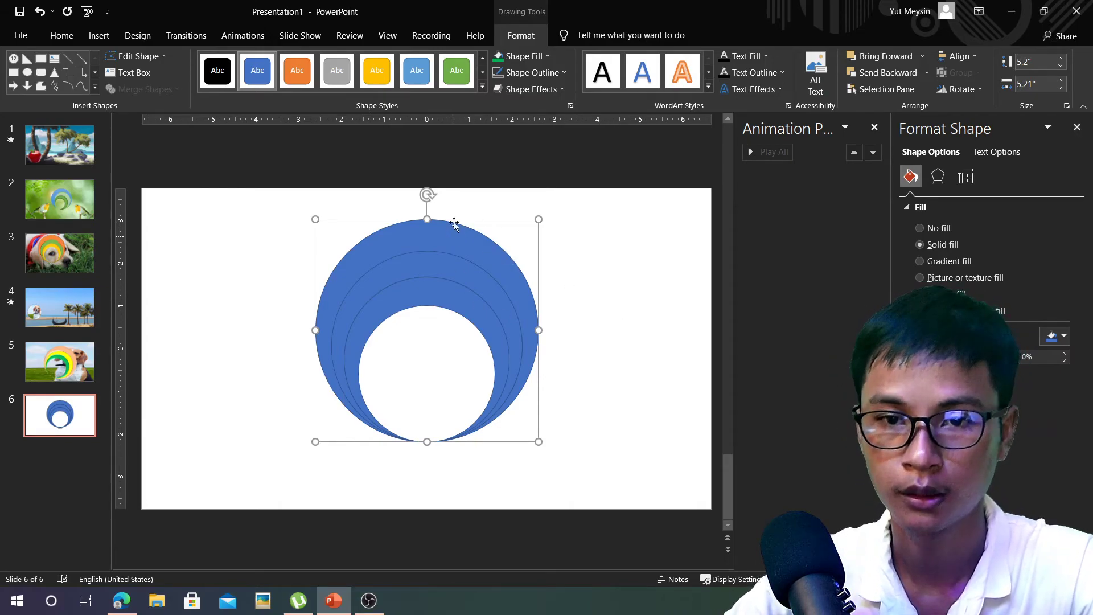
Colour slide 6's rings: outer yellow, middle orange, innermost green
click(545, 57)
click(532, 171)
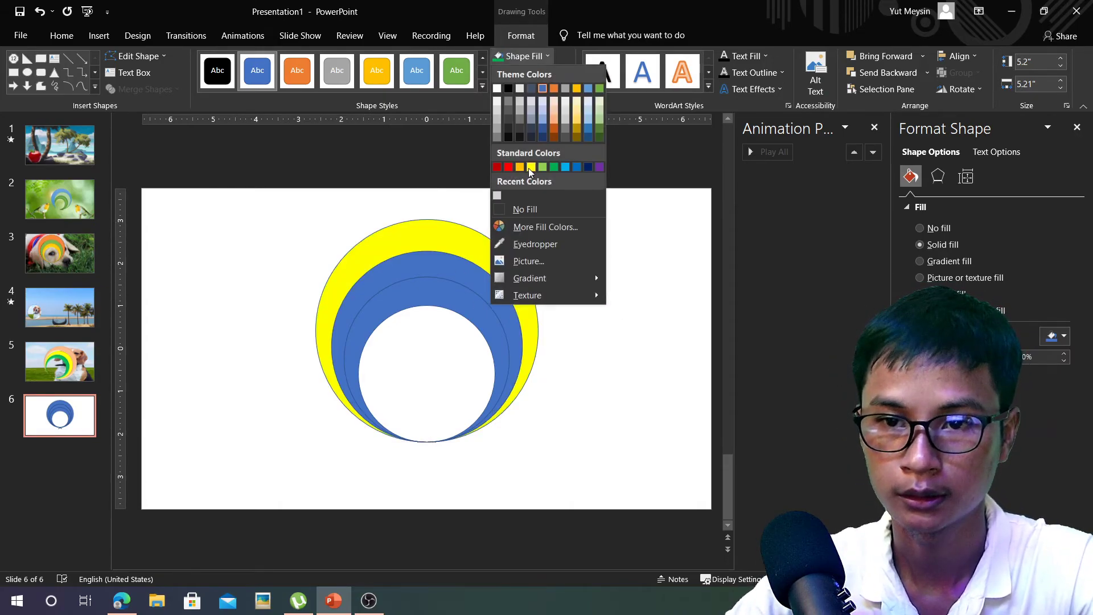
key(Tab)
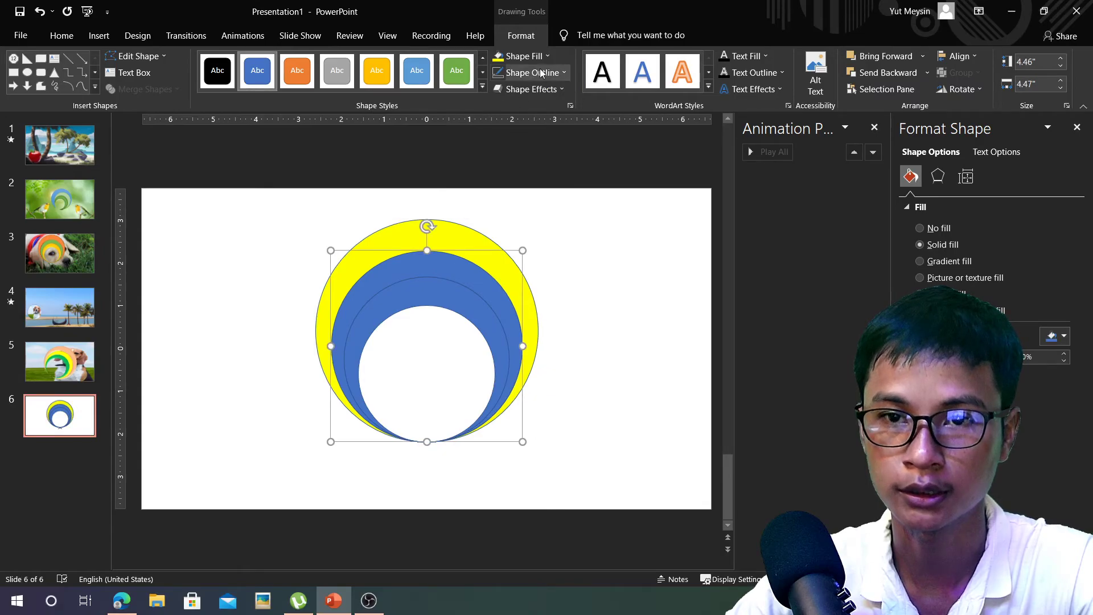
click(545, 57)
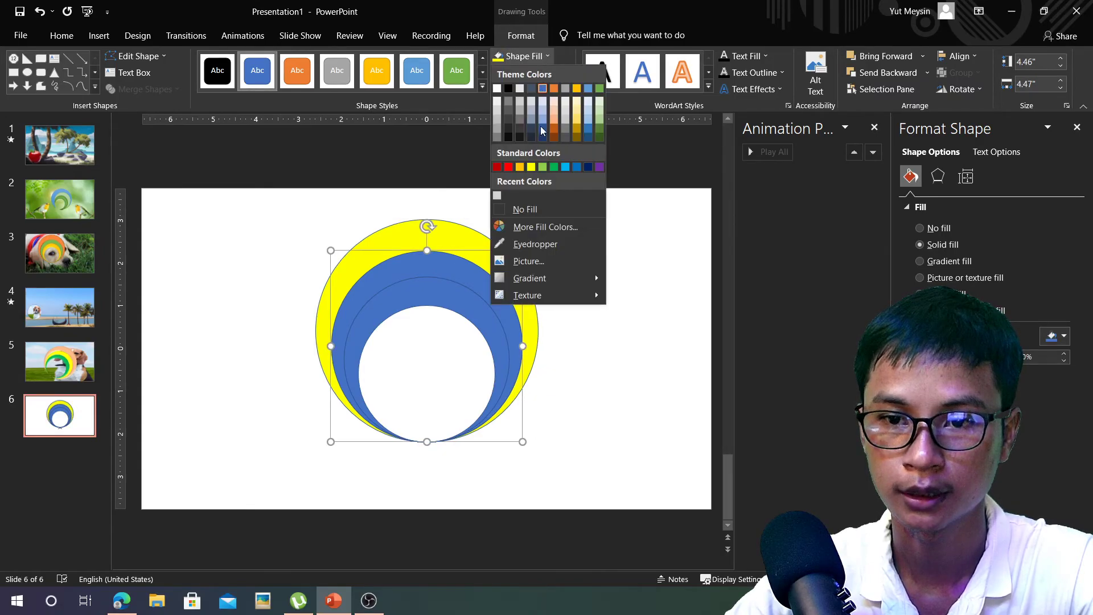
click(520, 168)
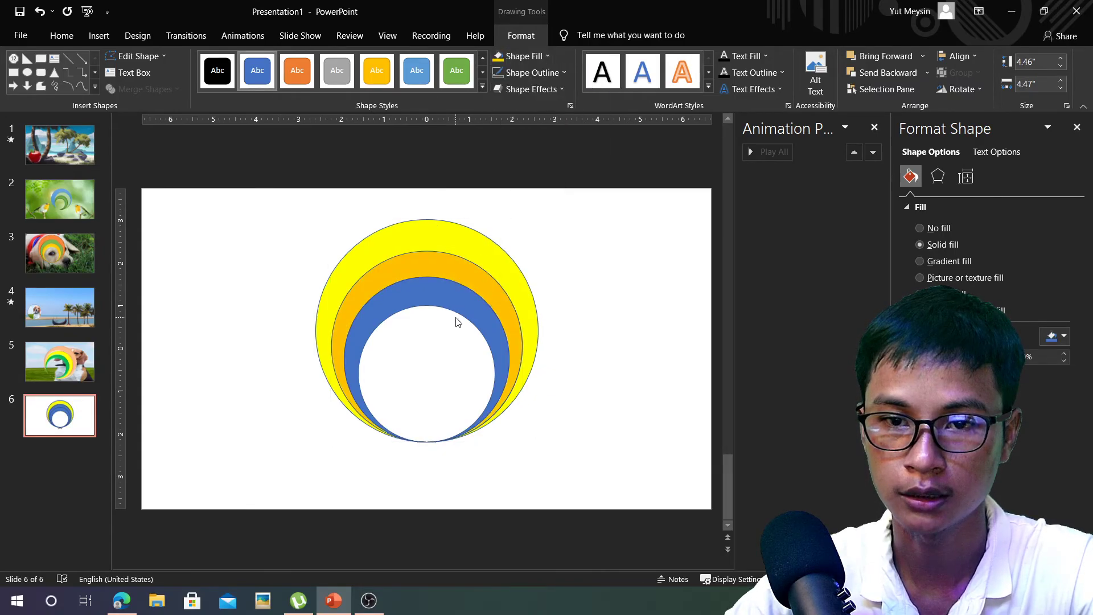
click(463, 302)
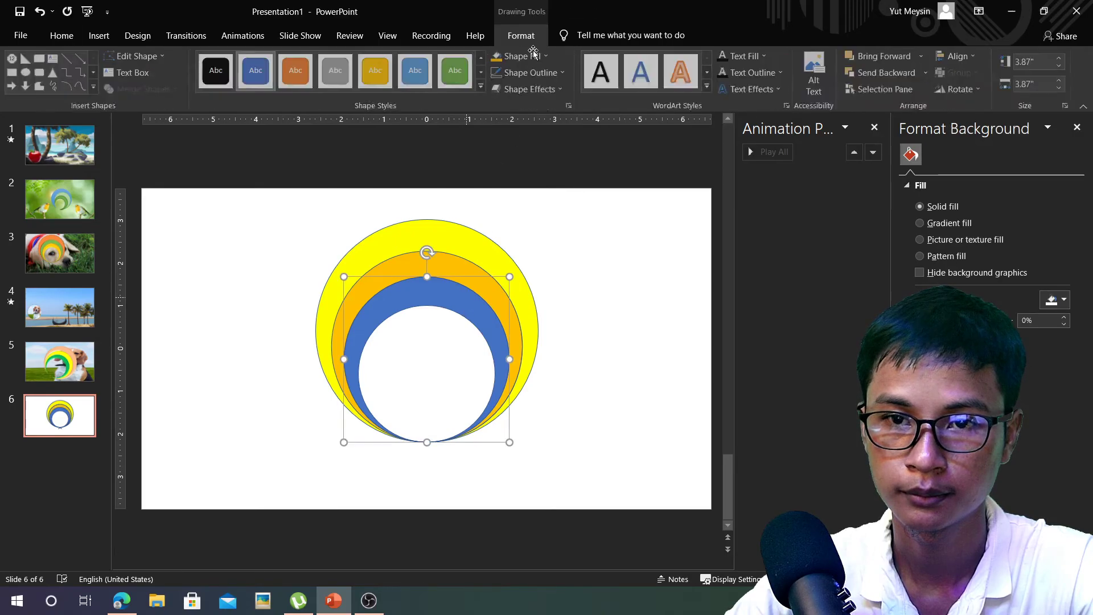
click(521, 56)
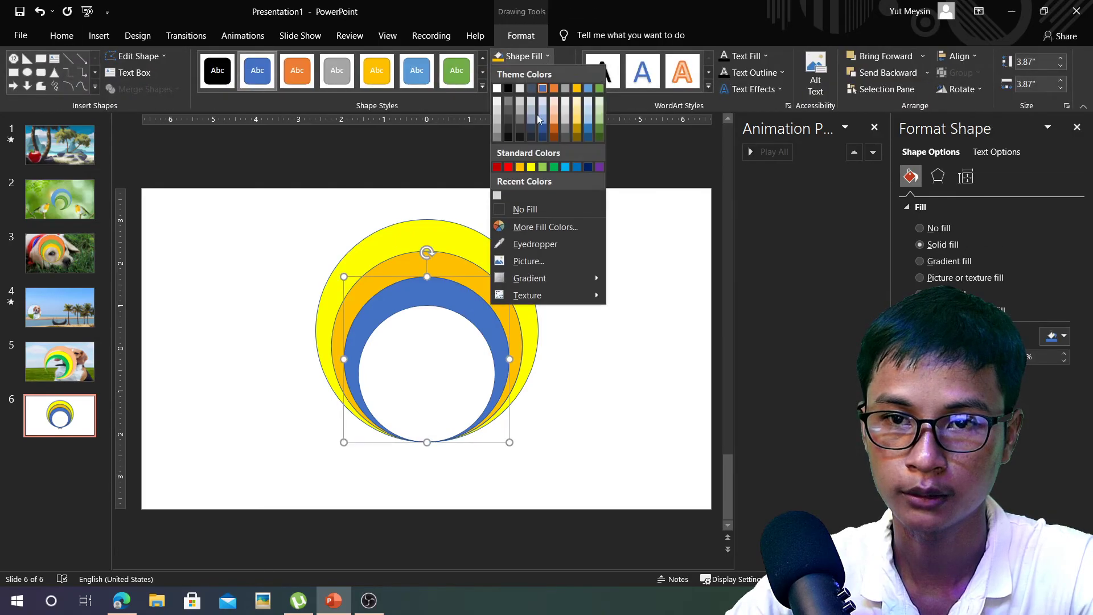
click(554, 166)
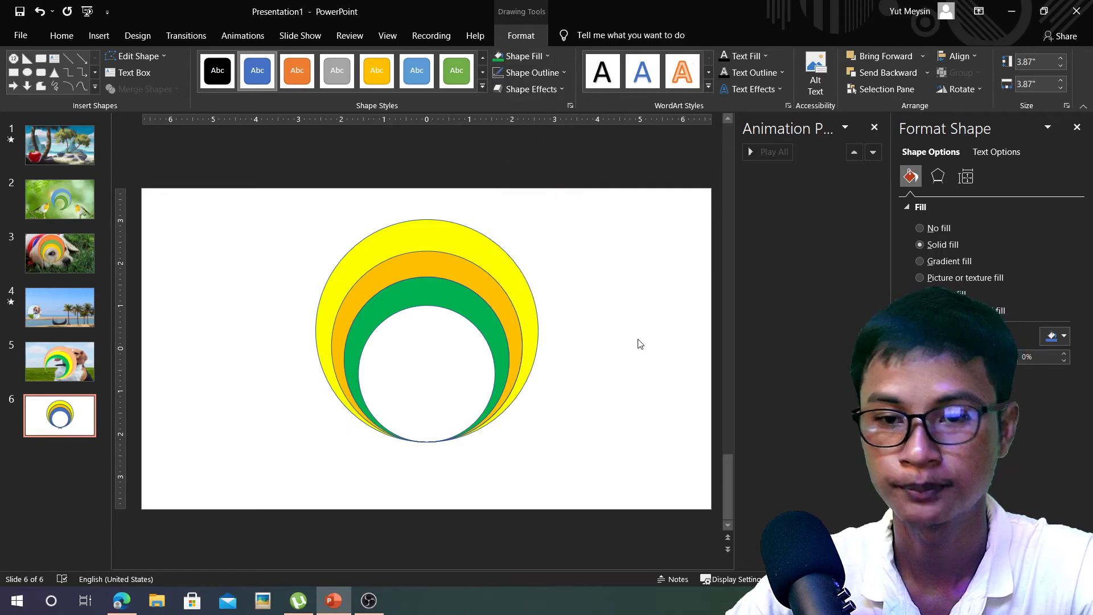